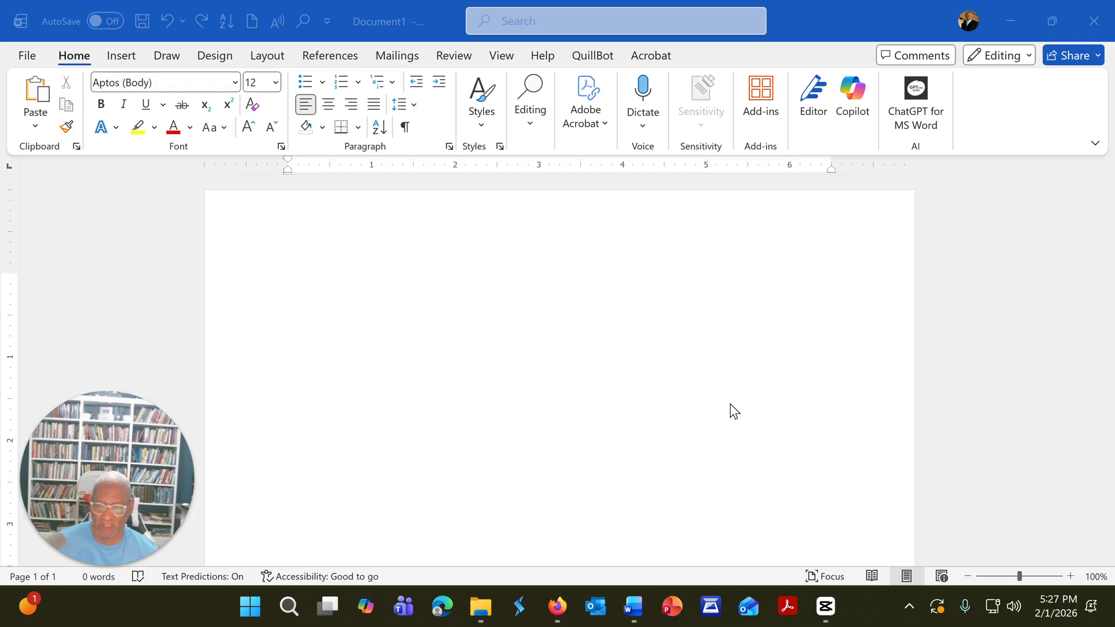
# Step: Insert a table with three columns and two rows at the start of the blank document
pyautogui.click(461, 389)
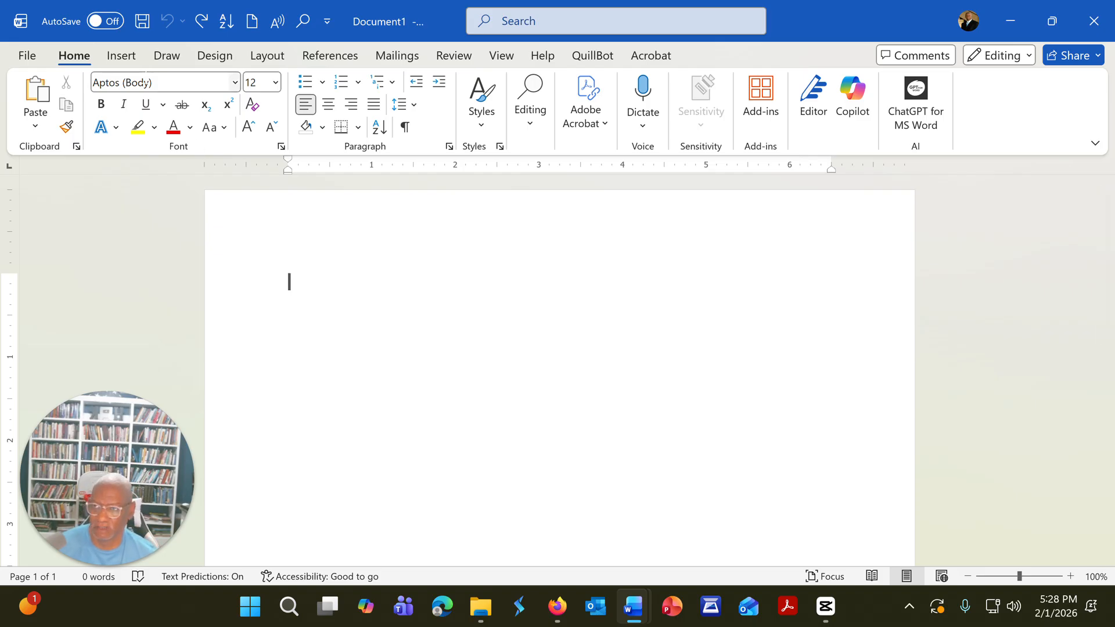
pyautogui.click(121, 55)
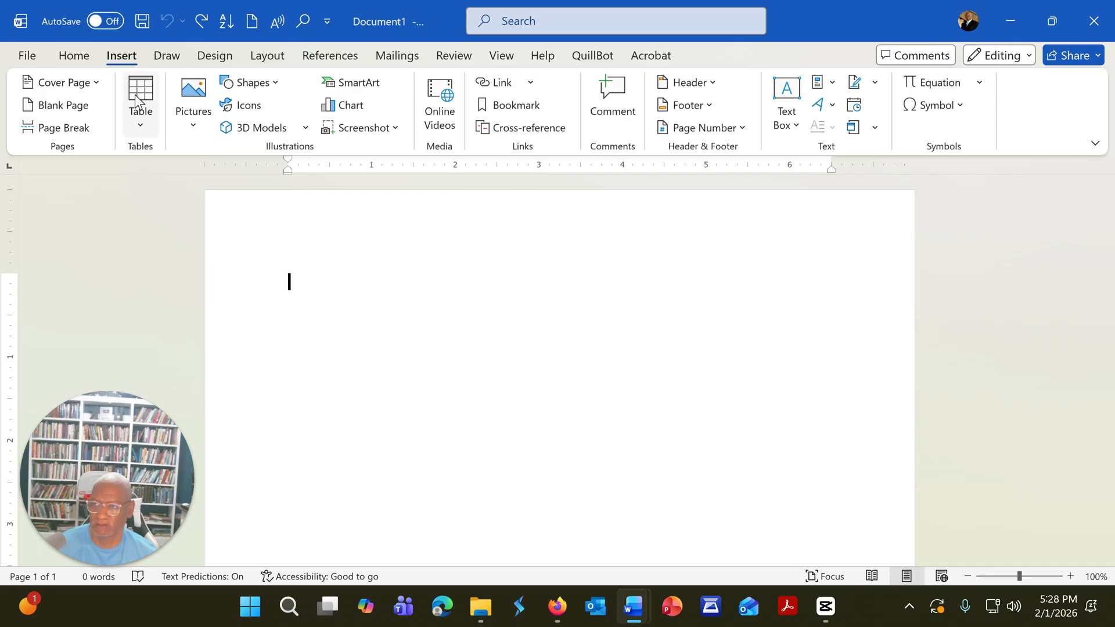
pyautogui.click(141, 118)
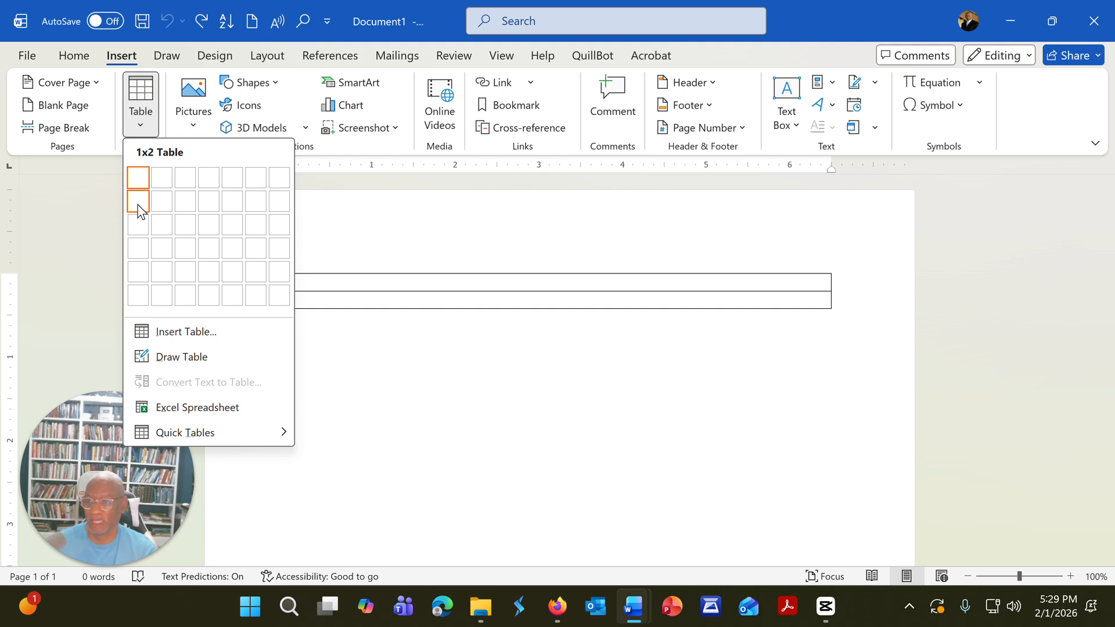
pyautogui.click(185, 201)
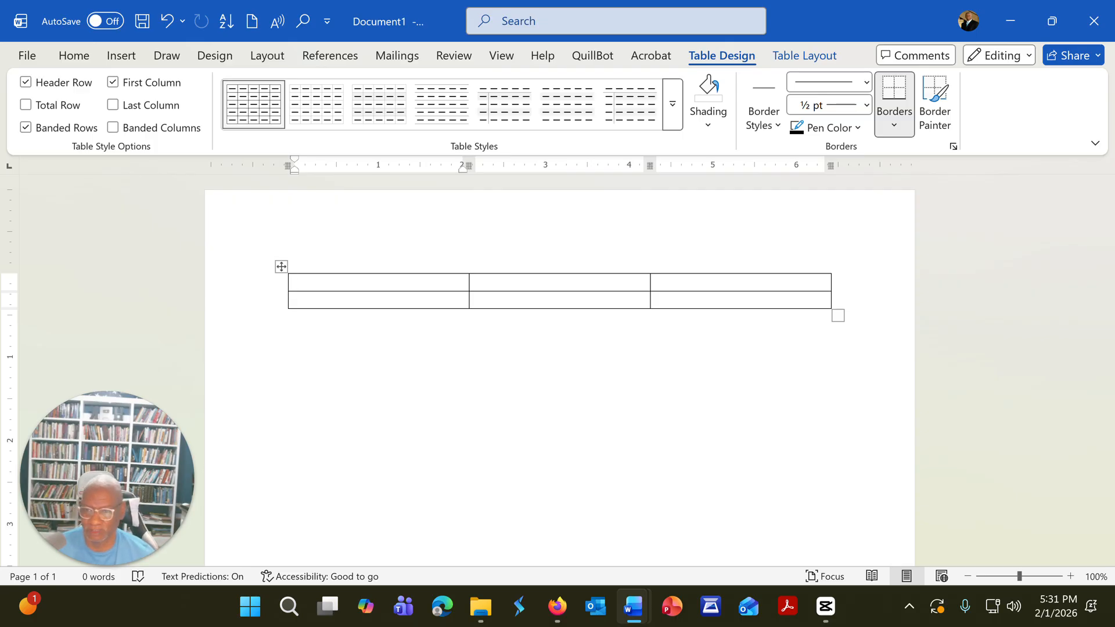
# Step: Fill the three cells of the table's first row with "Heading 1", "Heading 2" and "Heading 3"
pyautogui.write('He')
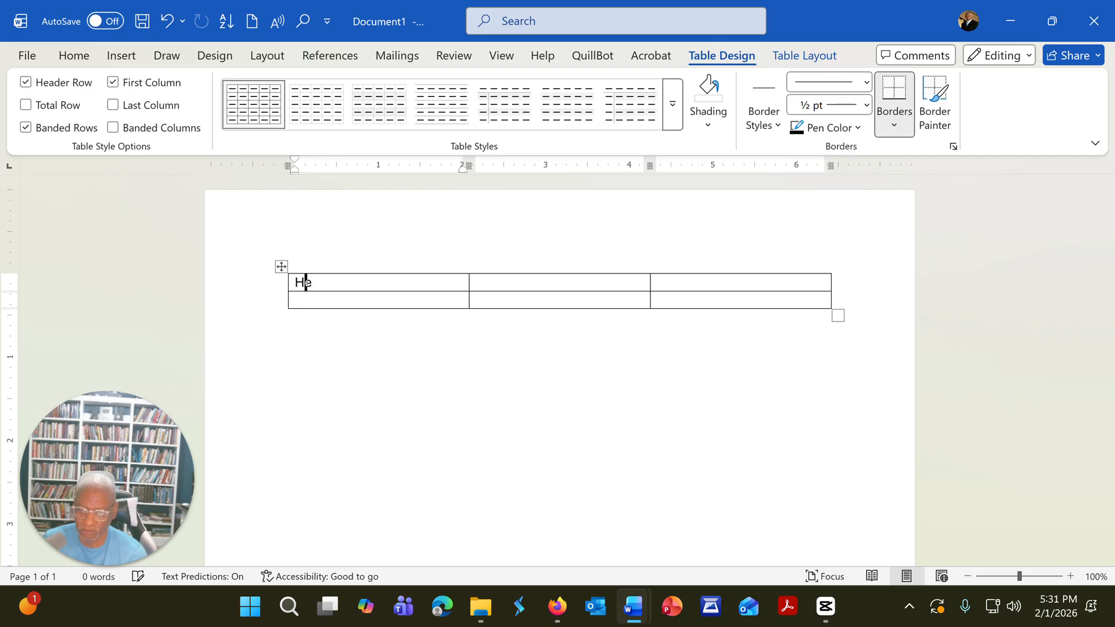
pyautogui.write('ading')
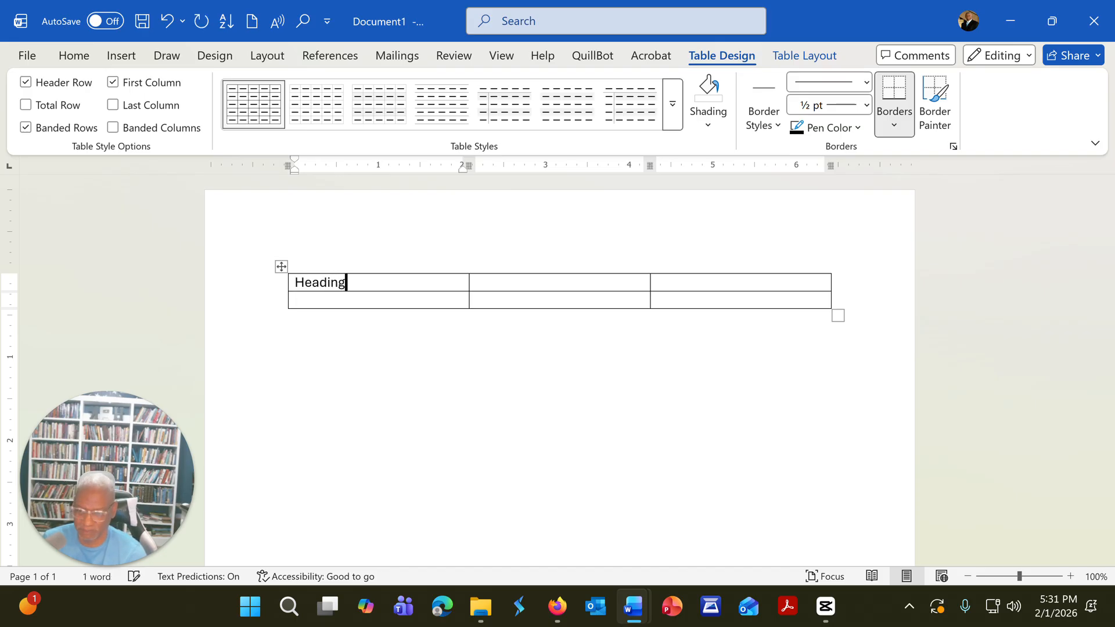
pyautogui.write(' 1')
pyautogui.press('Tab')
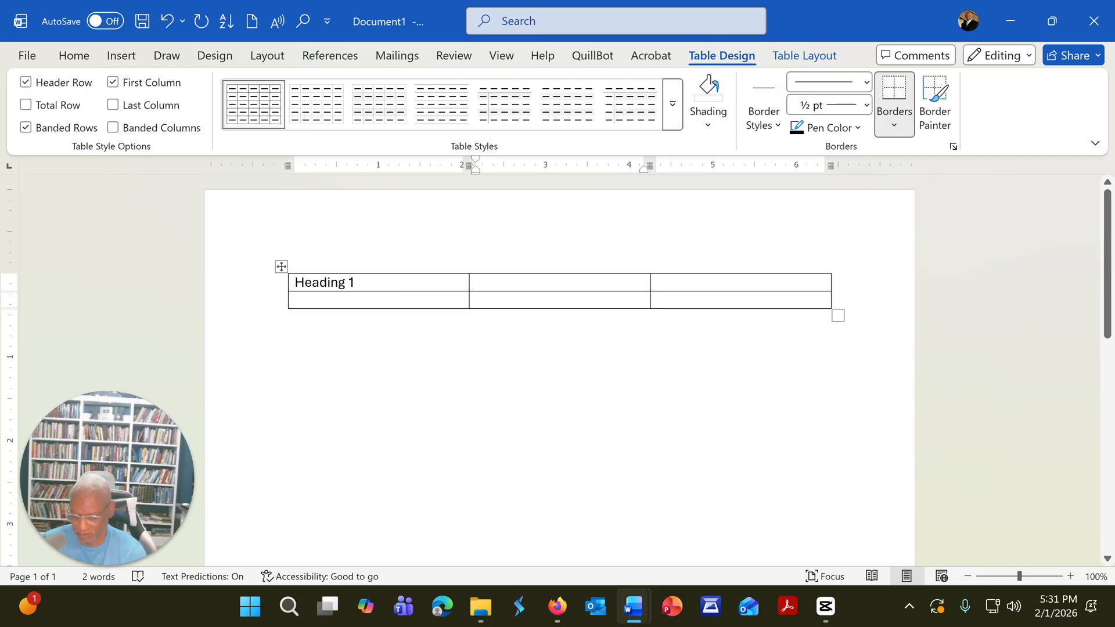
pyautogui.write('Heading')
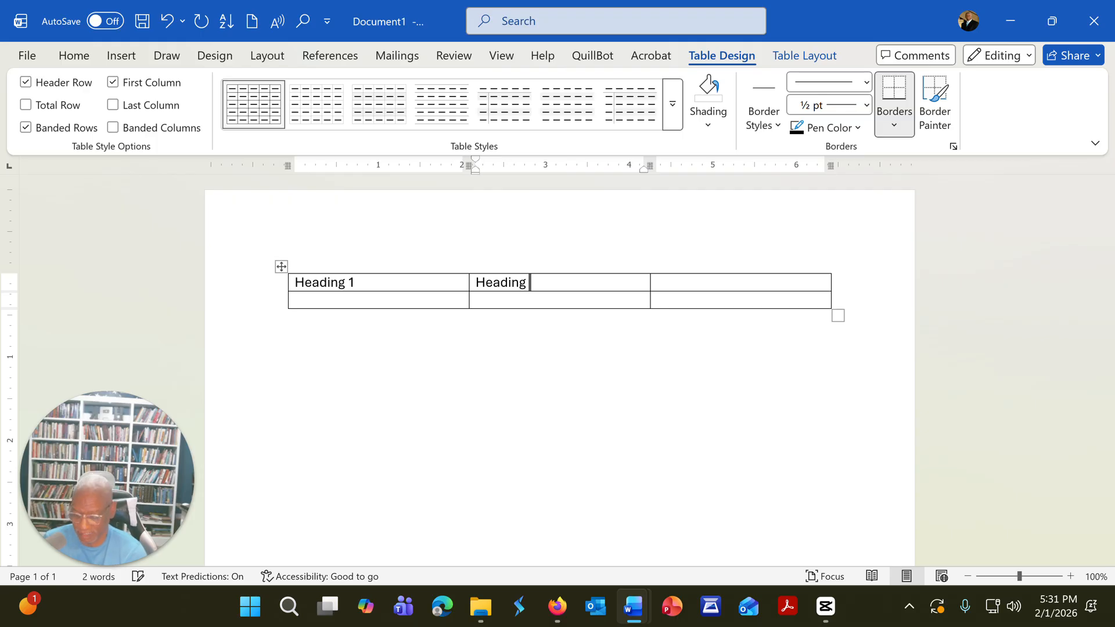
pyautogui.write(' 2')
pyautogui.press('Tab')
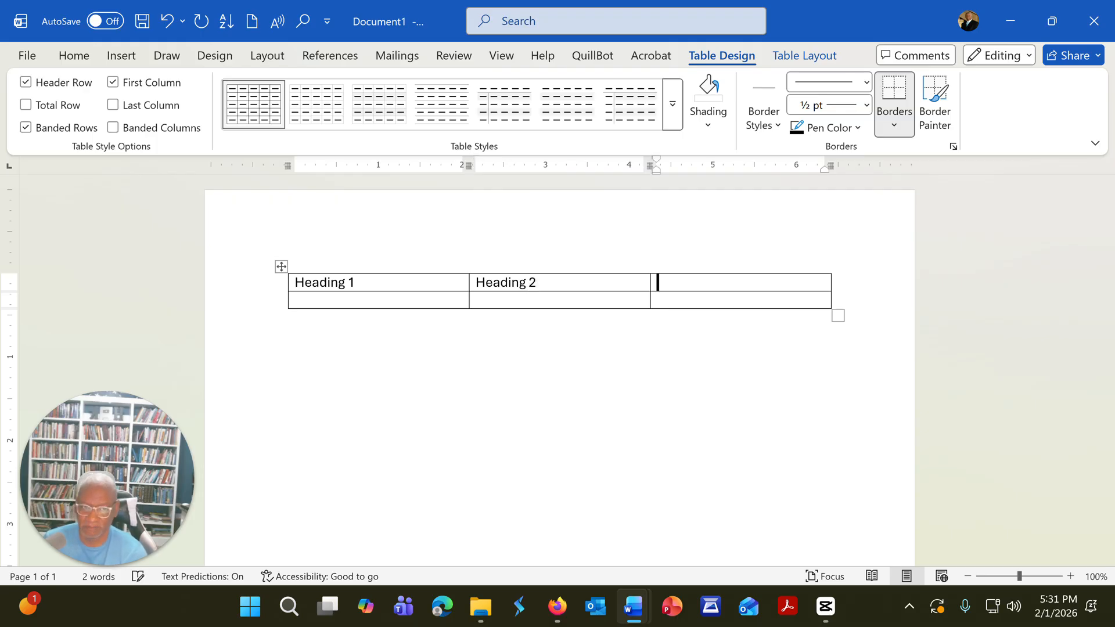
pyautogui.write('Heading')
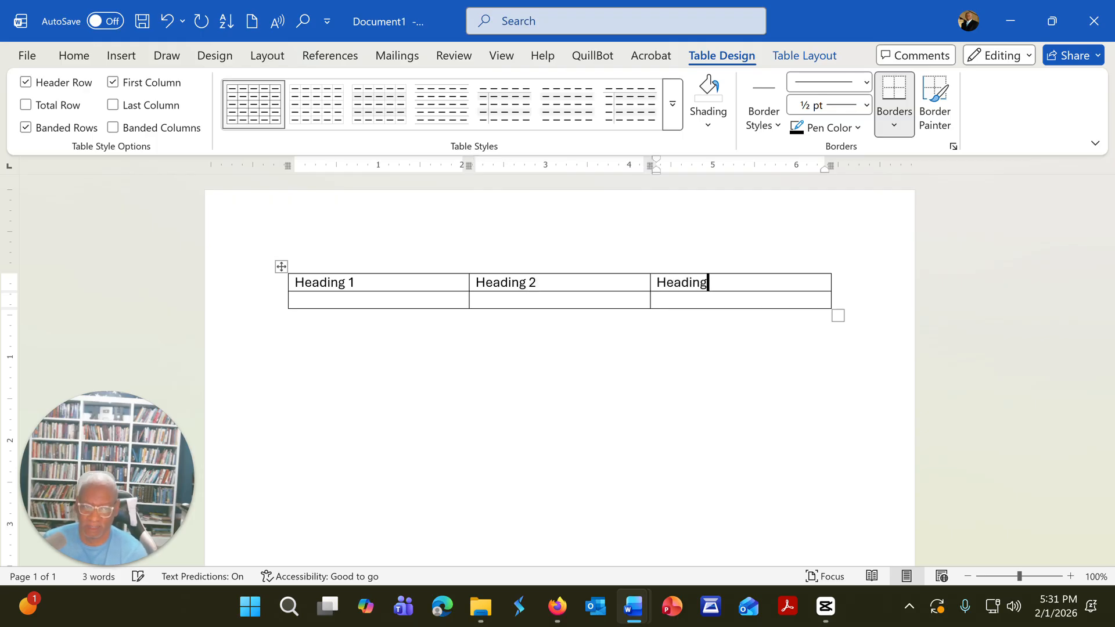
pyautogui.write(' 3')
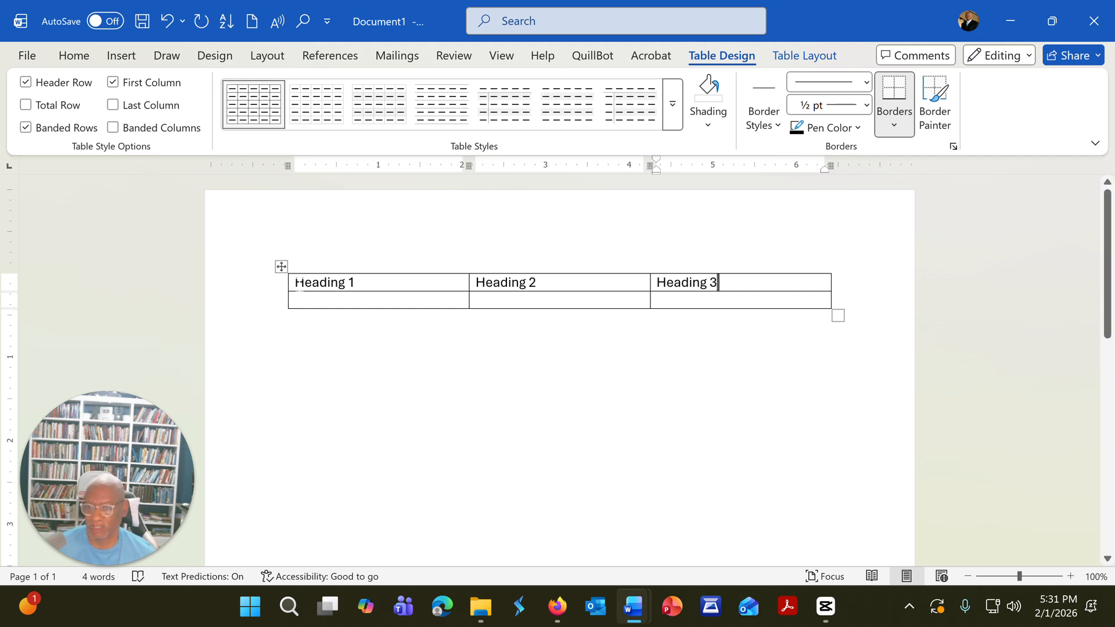
# Step: Centre the three headings in the table's first row and make them bold
pyautogui.moveTo(296, 283); pyautogui.dragTo(690, 281)
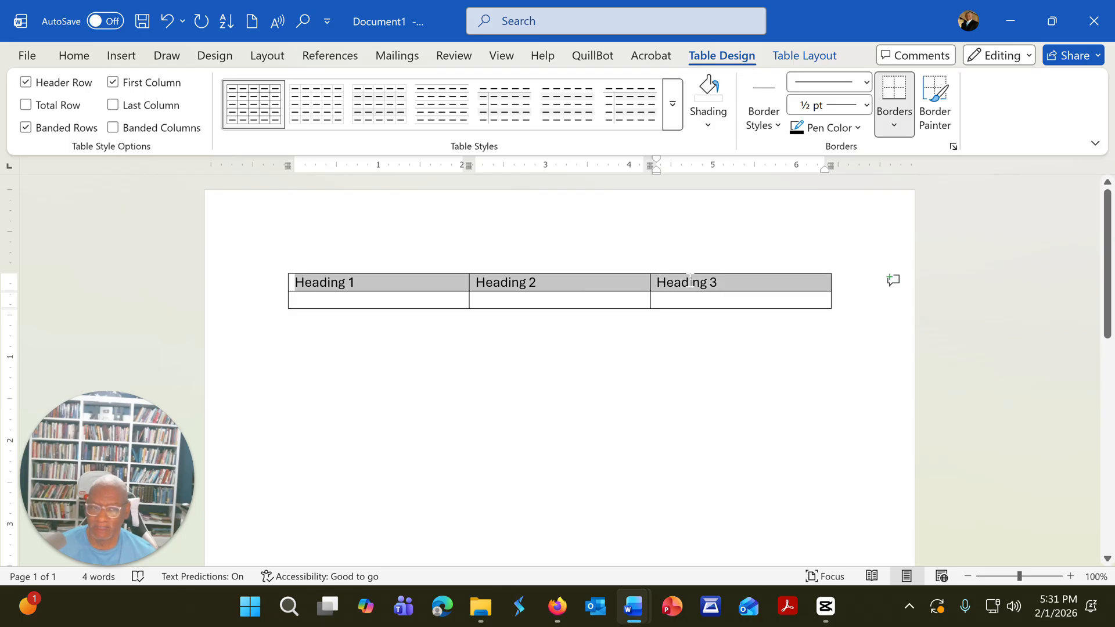
pyautogui.click(70, 56)
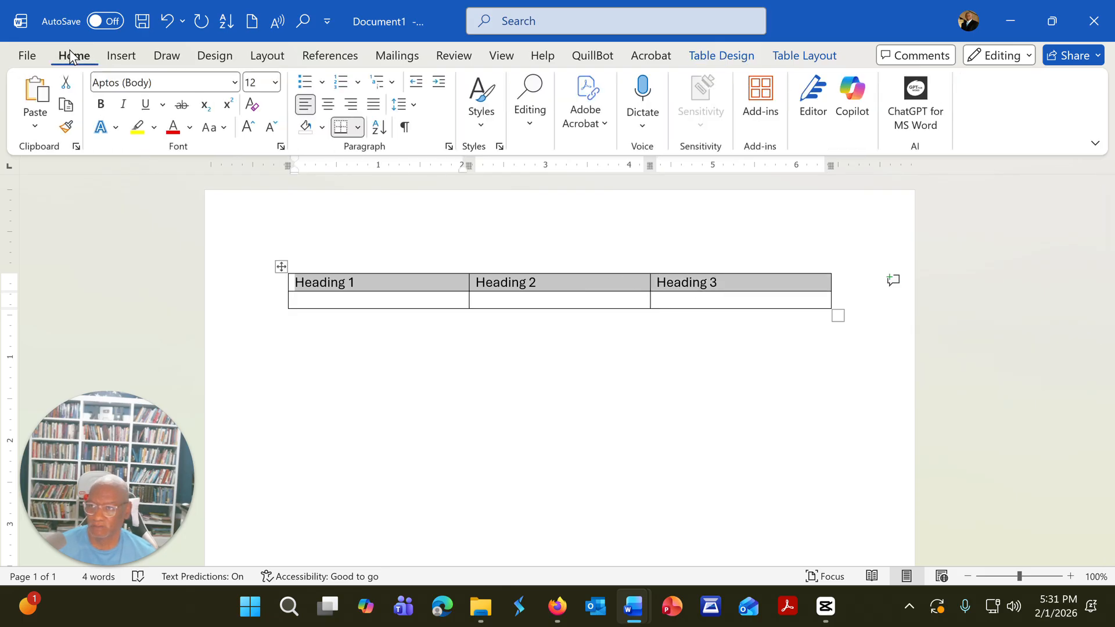
pyautogui.click(328, 104)
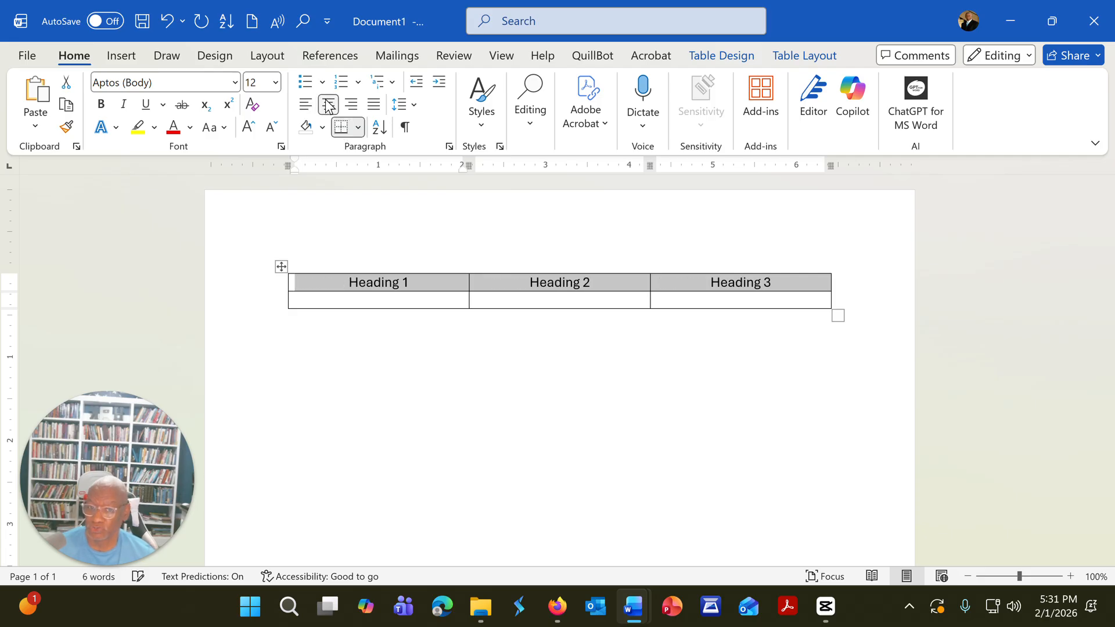
pyautogui.click(101, 104)
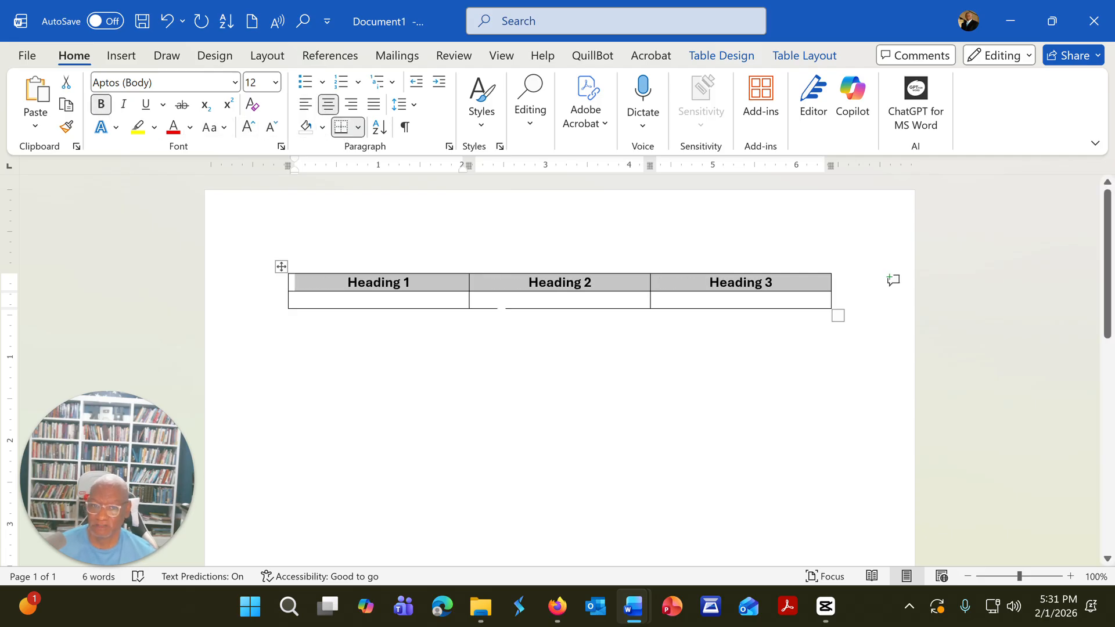
# Step: Fill the three cells of the second row with unbroken random filler letters, making the third cell's text long enough to wrap
pyautogui.click(501, 306)
pyautogui.press('Left')
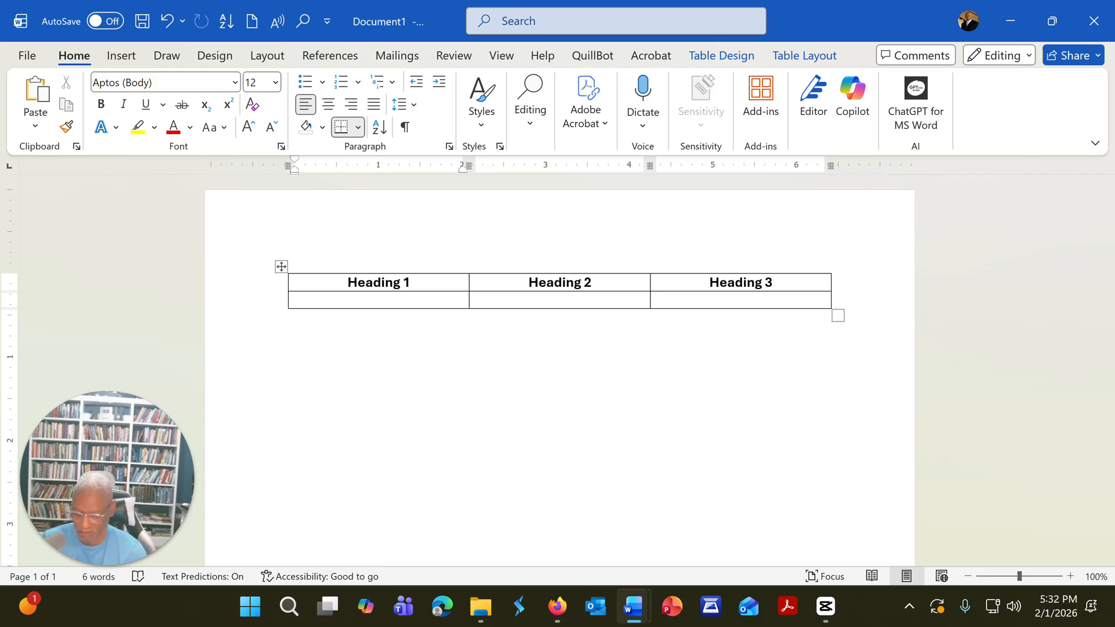
pyautogui.write('lkadkfaisdjfjasdofjaosdjfoasjdf')
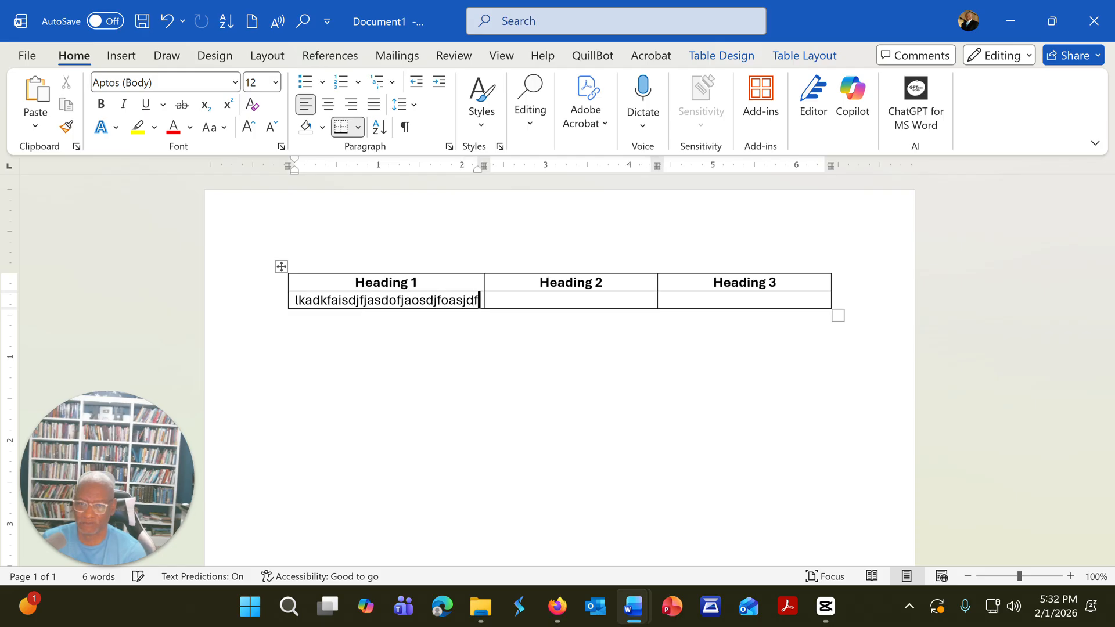
pyautogui.press('Tab')
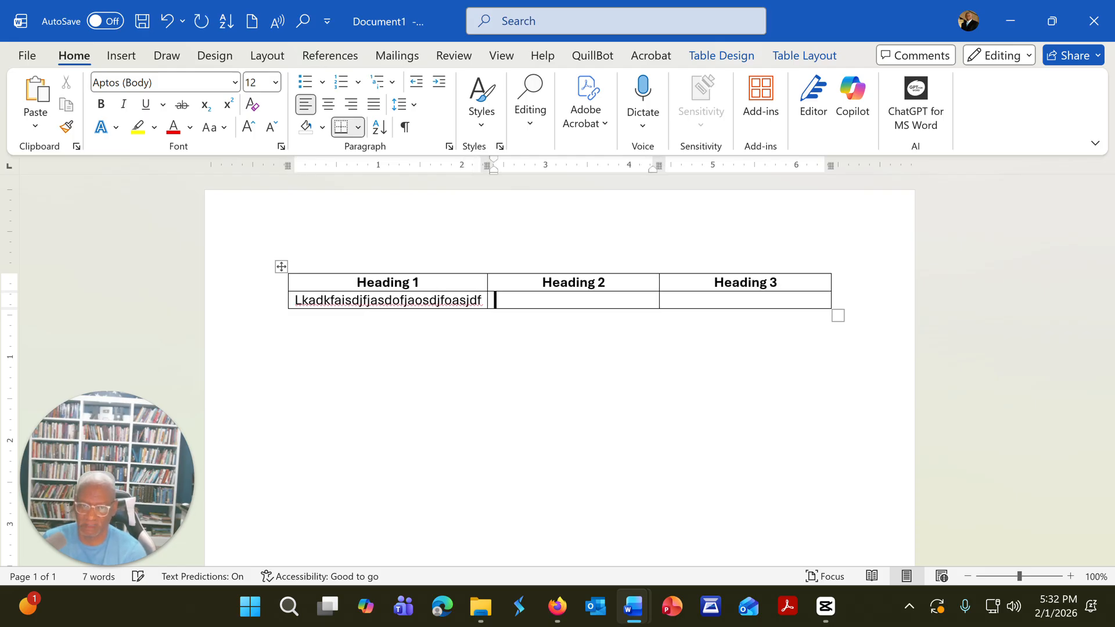
pyautogui.write('klajdiojoajdfosofjasoidfjidjsdj')
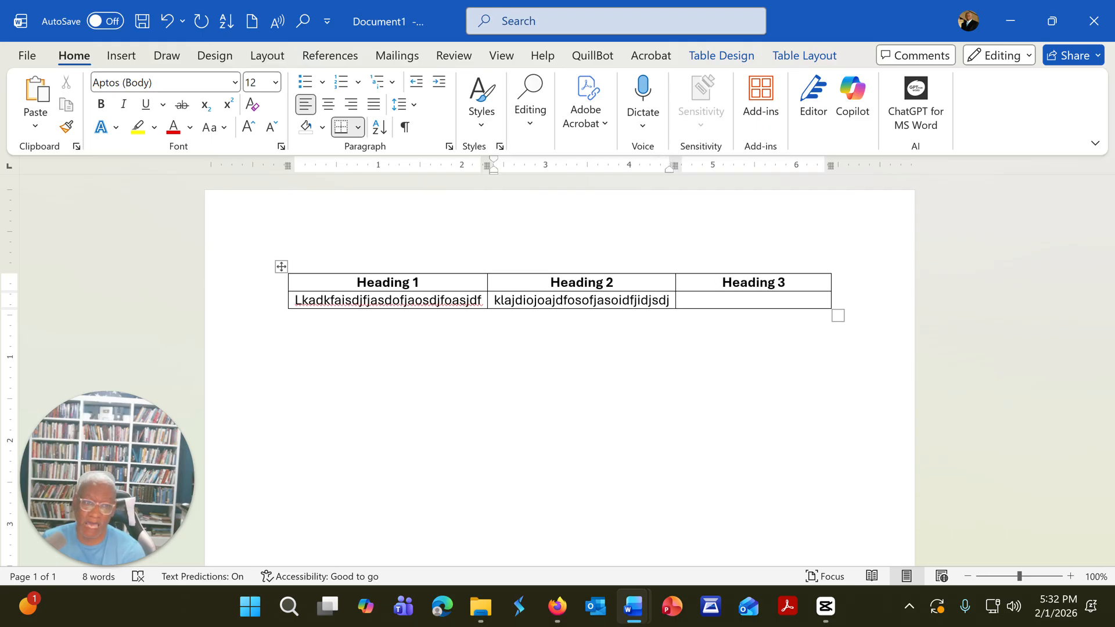
pyautogui.press('Tab')
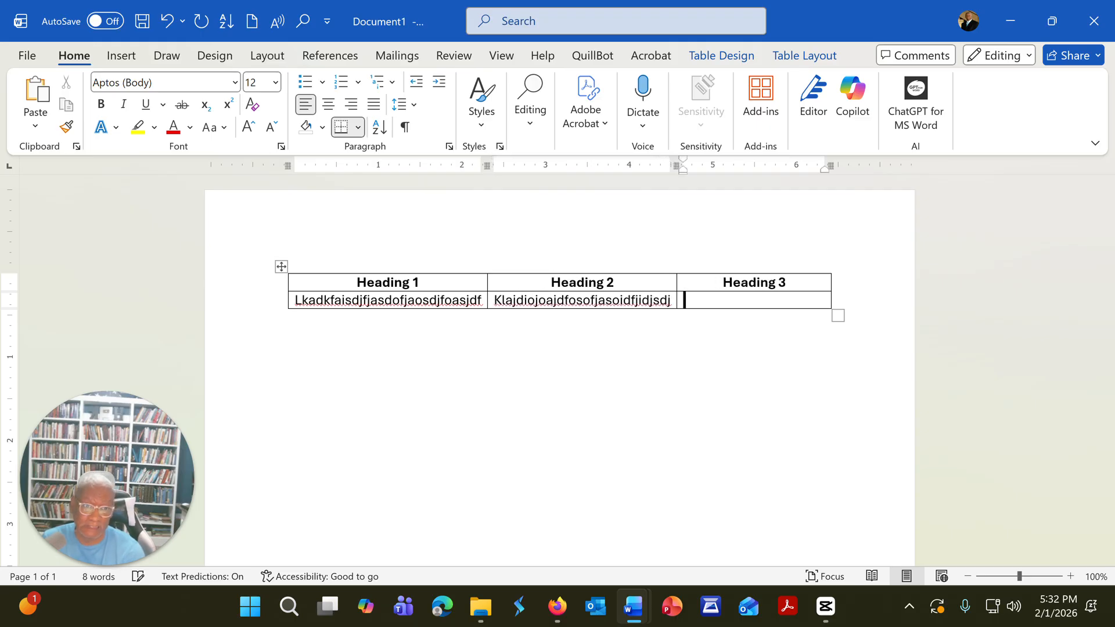
pyautogui.write('lkjajdfjsdojsoidfjisj')
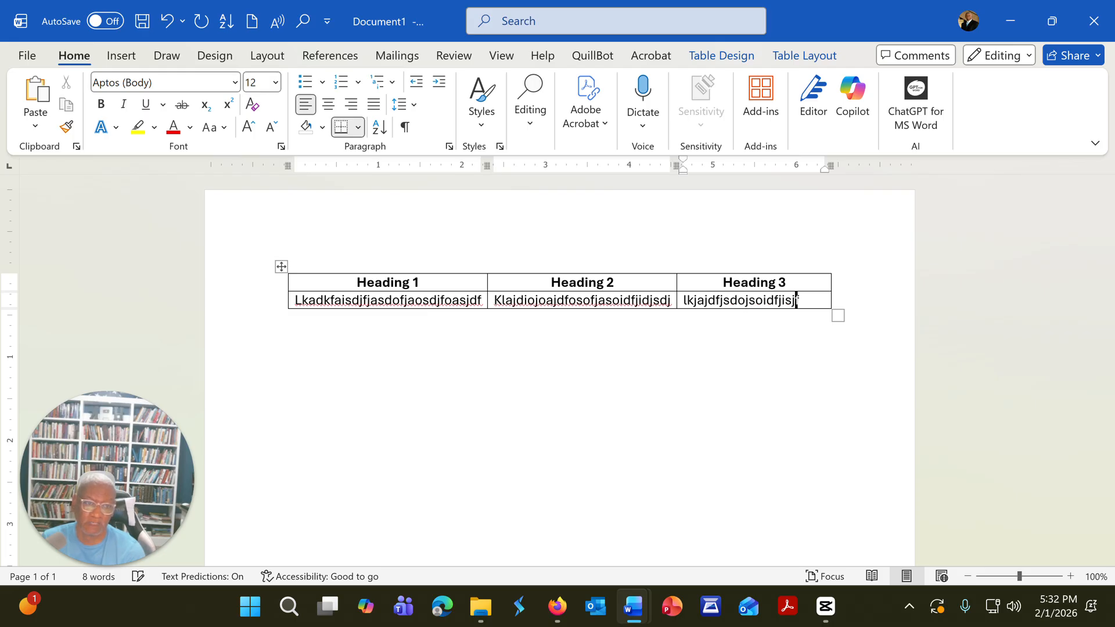
pyautogui.write('fijdfasodjfioasjsoifj')
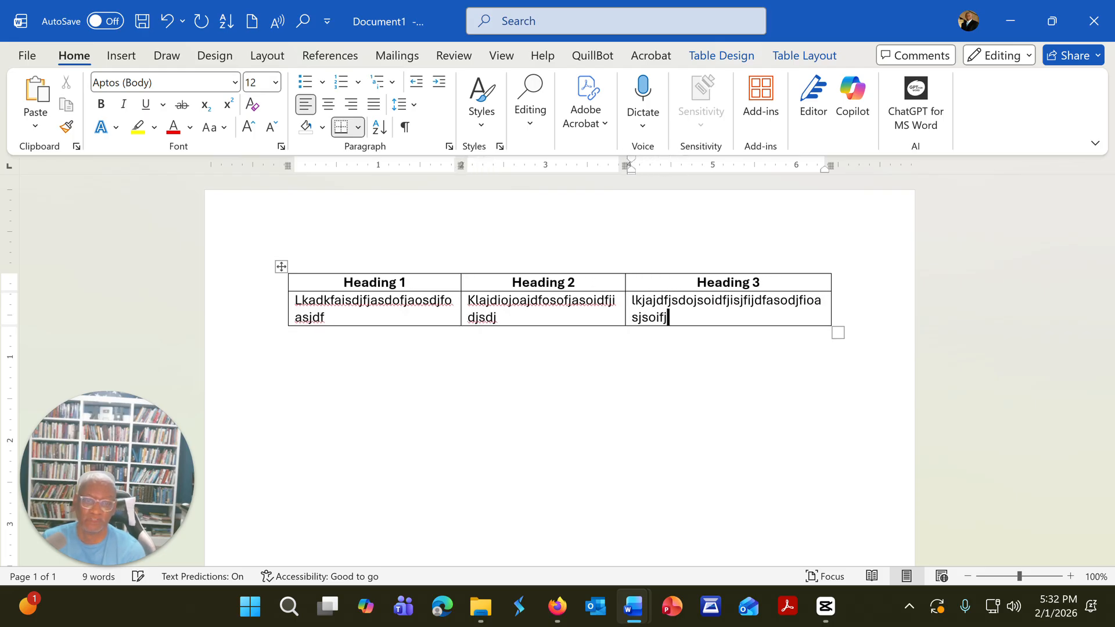
pyautogui.write('isdjfisdjijoidoidojdodjofjodjoij')
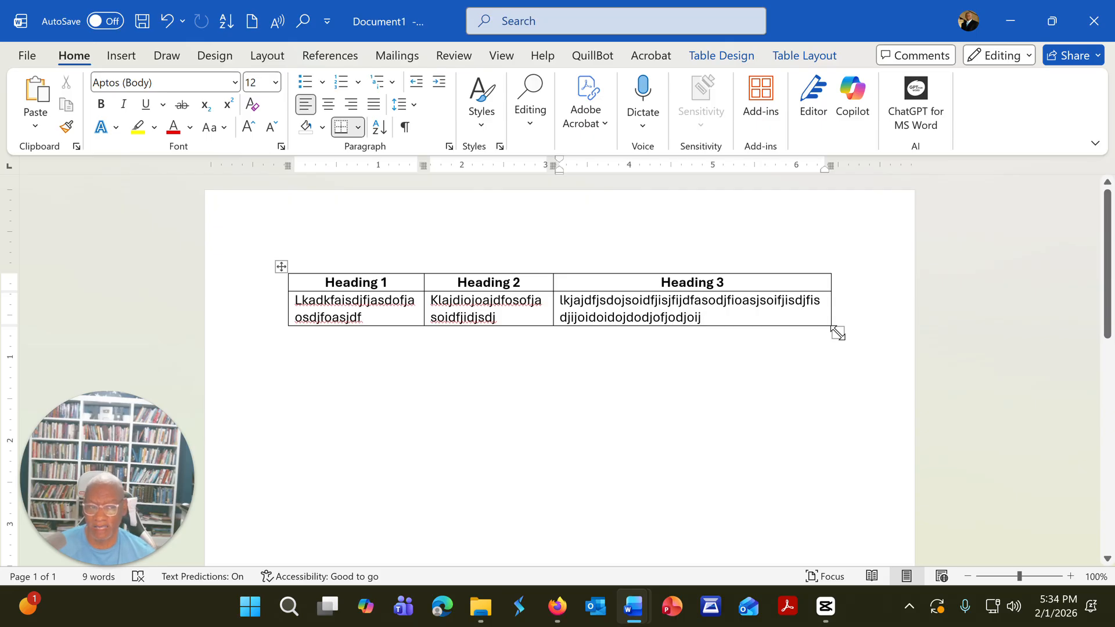
# Step: Stretch the whole table downward to about four times its height, and shrink the heading row to fit its text
pyautogui.moveTo(838, 333); pyautogui.dragTo(837, 476)
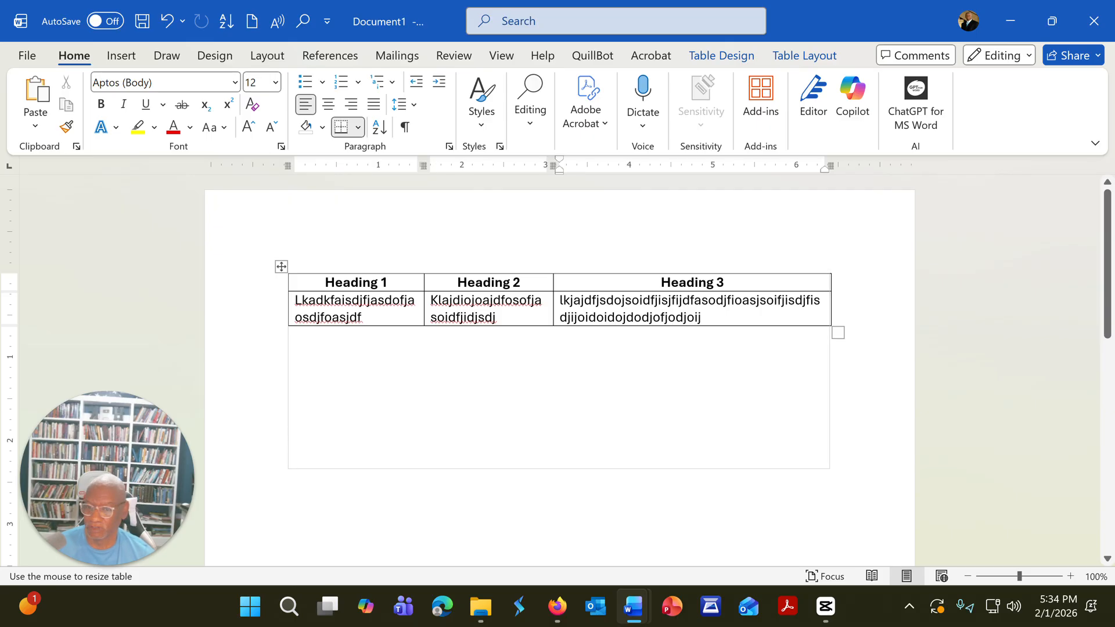
pyautogui.moveTo(837, 475); pyautogui.dragTo(837, 475)
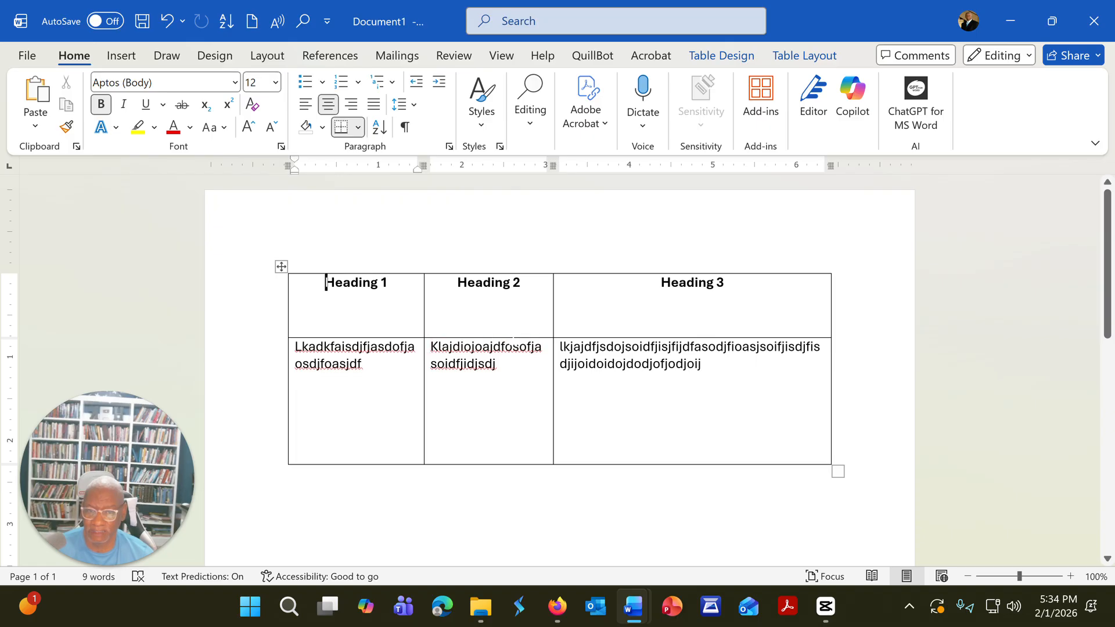
pyautogui.moveTo(487, 337); pyautogui.dragTo(488, 295)
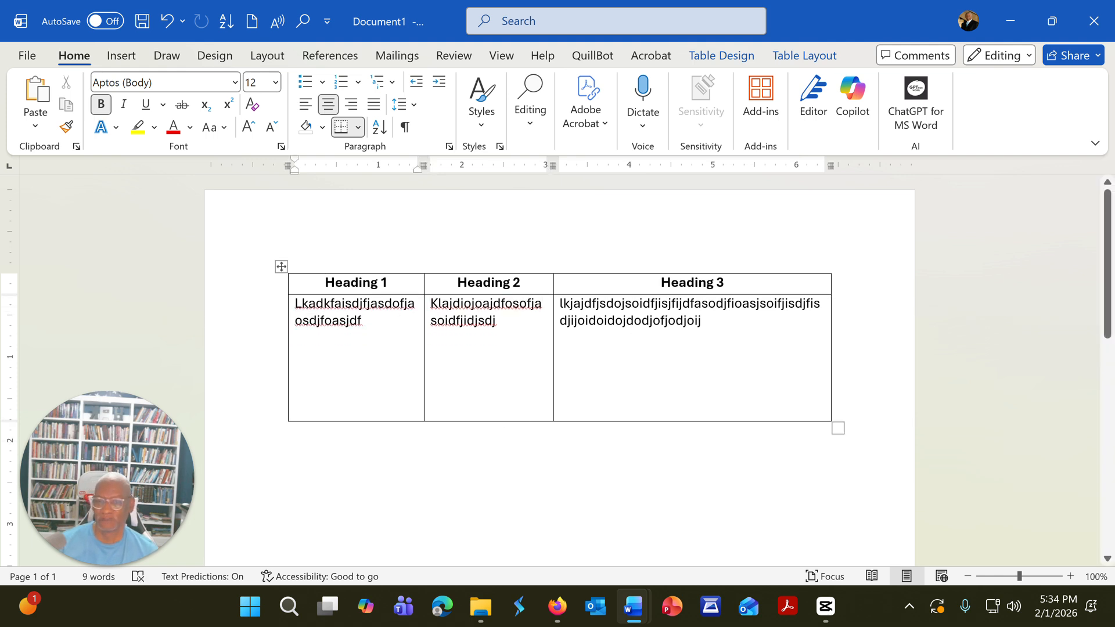
pyautogui.click(363, 320)
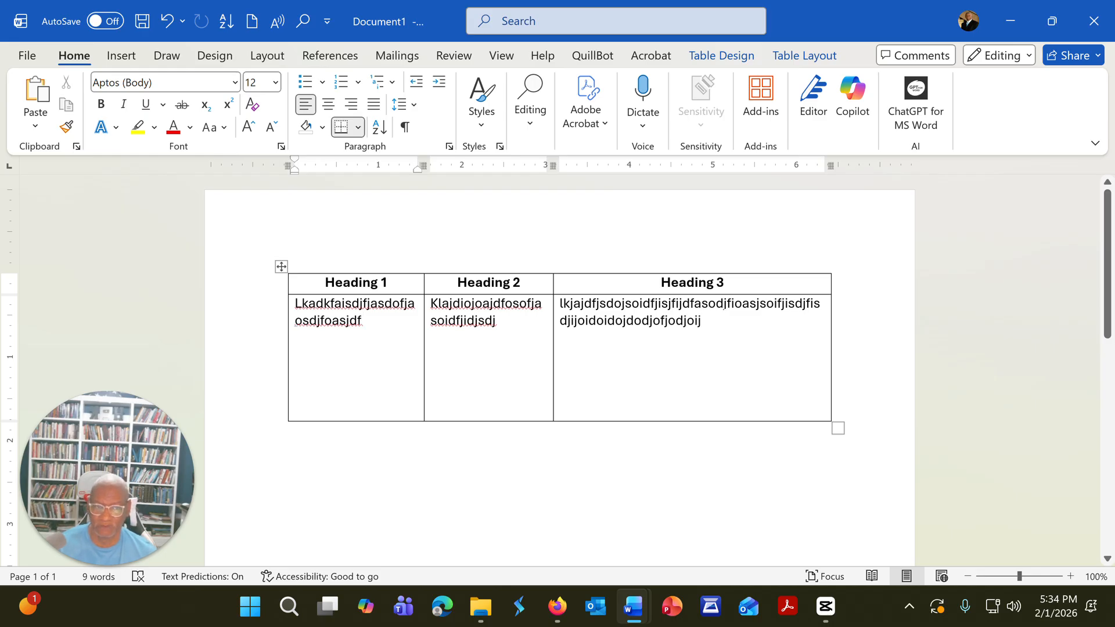
pyautogui.click(722, 319)
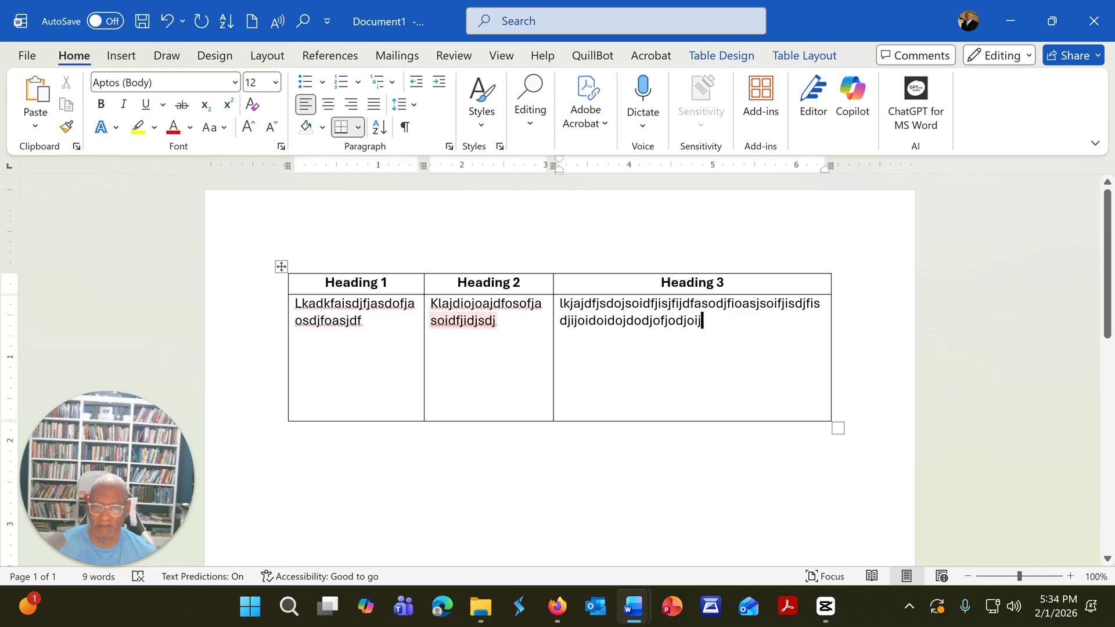
pyautogui.click(499, 320)
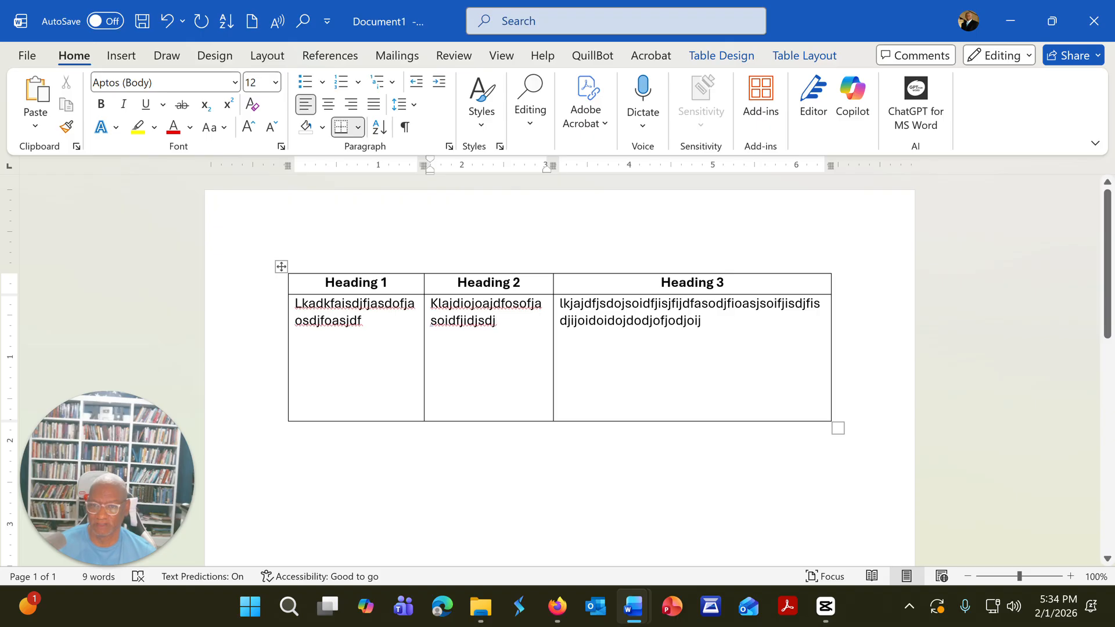
# Step: Undo the height changes made to the table and its heading row
pyautogui.click(164, 23)
pyautogui.click(163, 24)
pyautogui.click(163, 26)
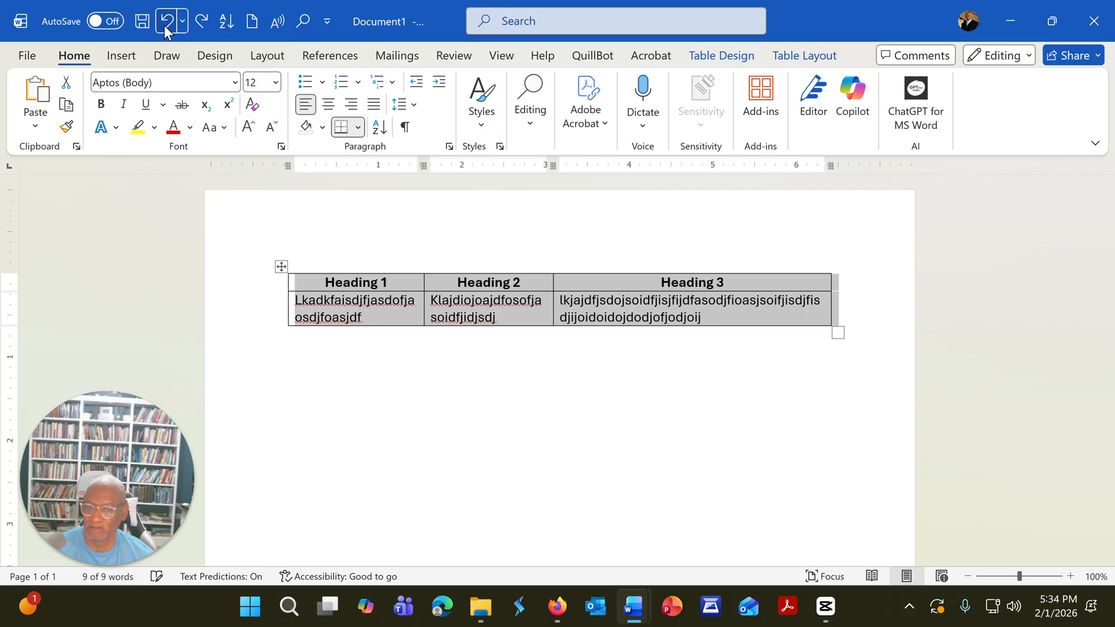
# Step: Widen the Heading 2 column by moving the border it shares with Heading 3 to about the 4-inch mark
pyautogui.click(289, 335)
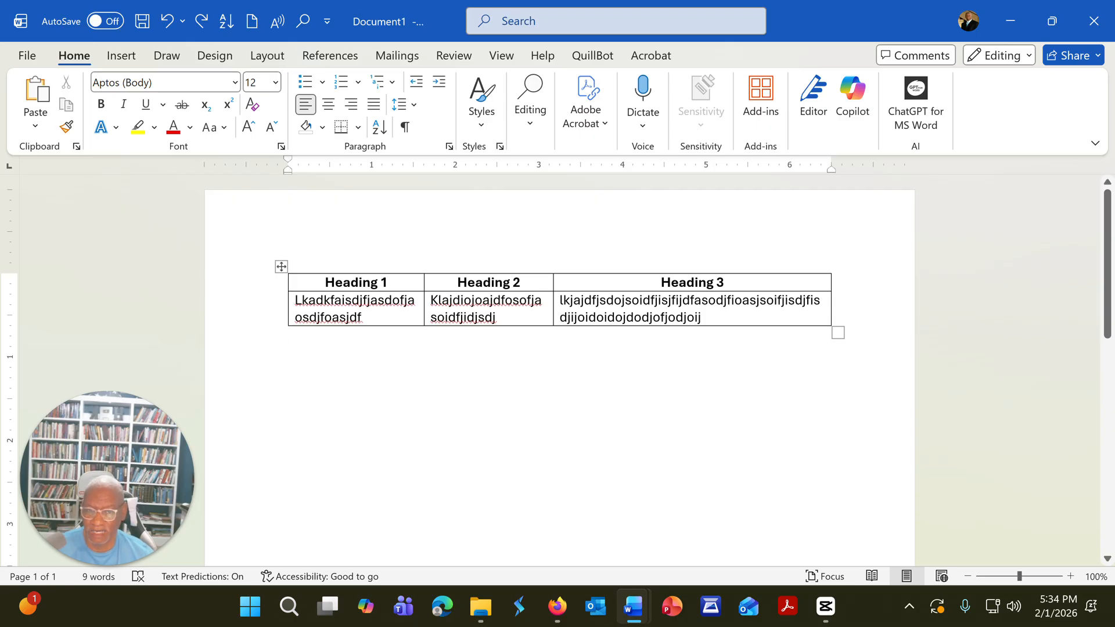
pyautogui.moveTo(553, 308); pyautogui.dragTo(623, 308)
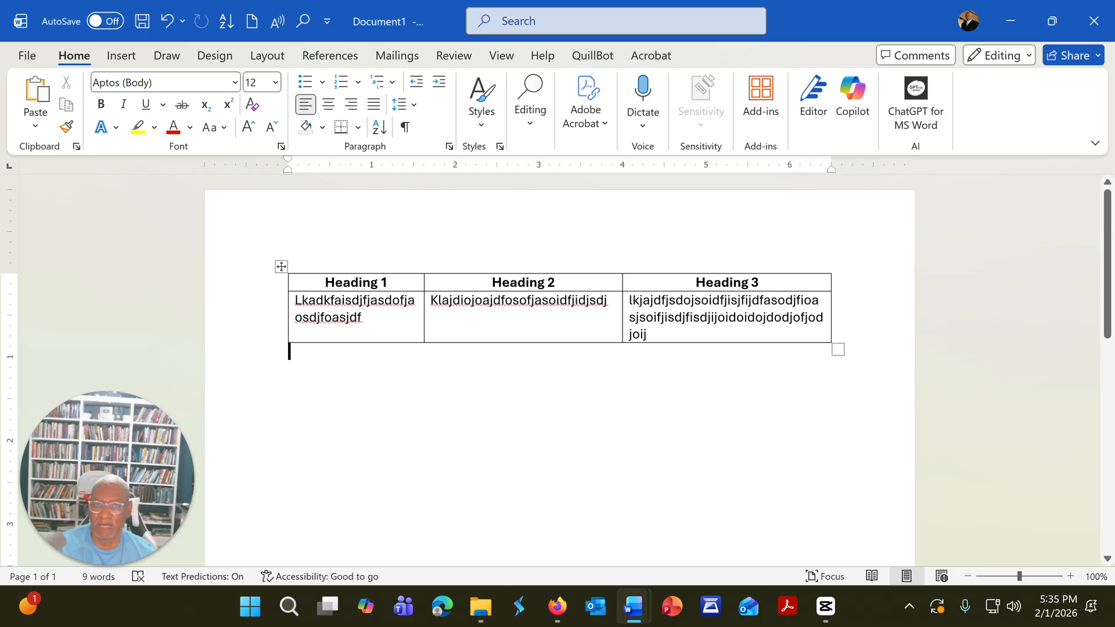
# Step: Set the text alignment of the cell below Heading 1 to top center
pyautogui.rightClick(341, 299)
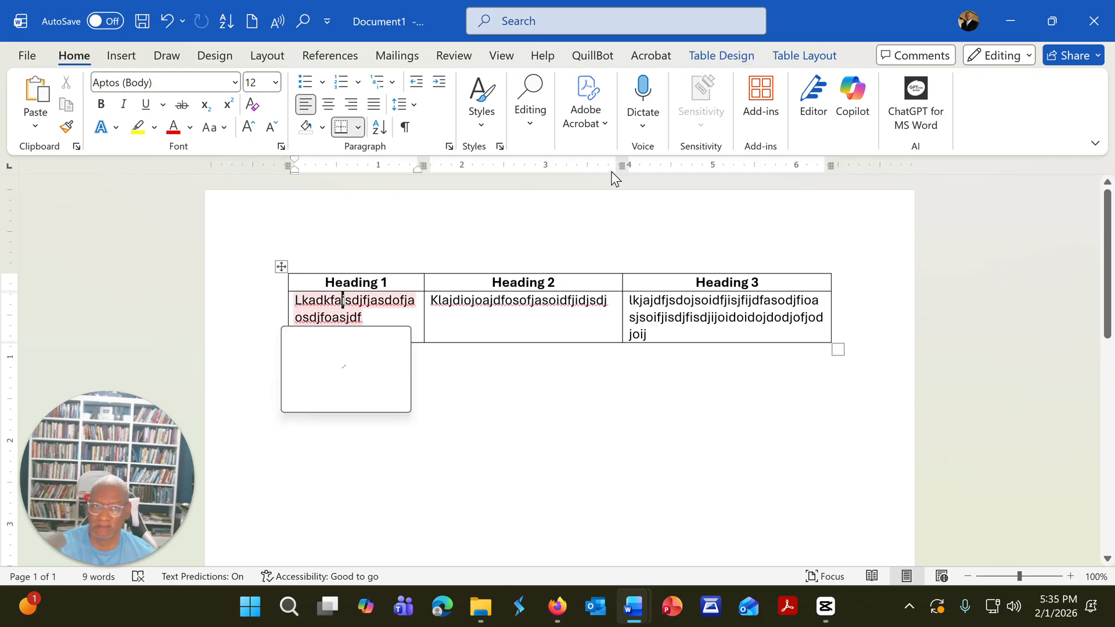
pyautogui.click(792, 61)
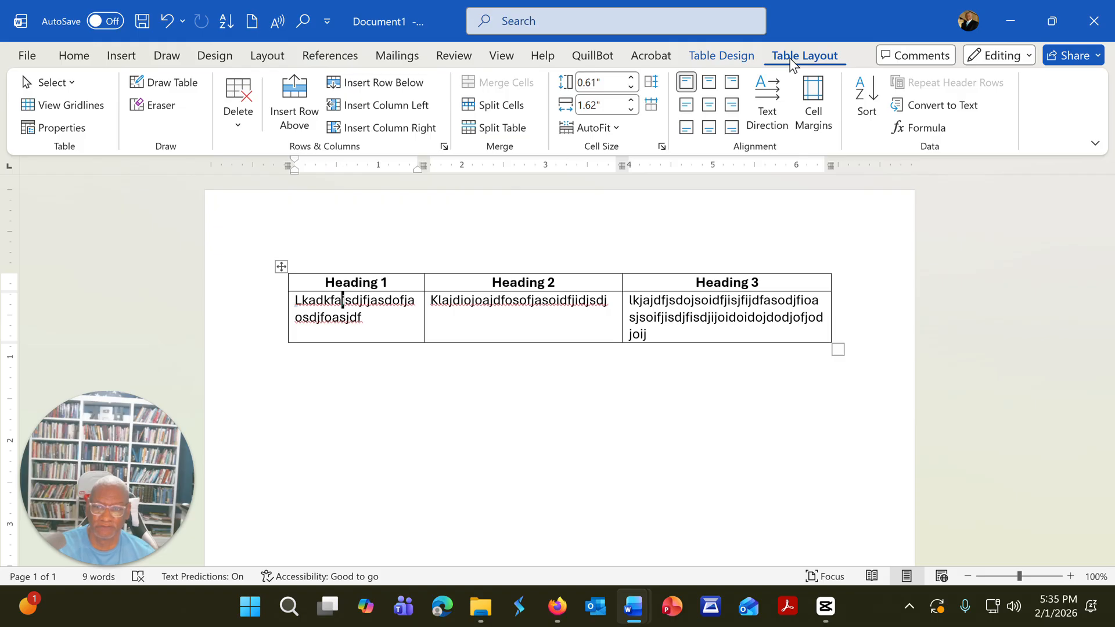
pyautogui.click(709, 82)
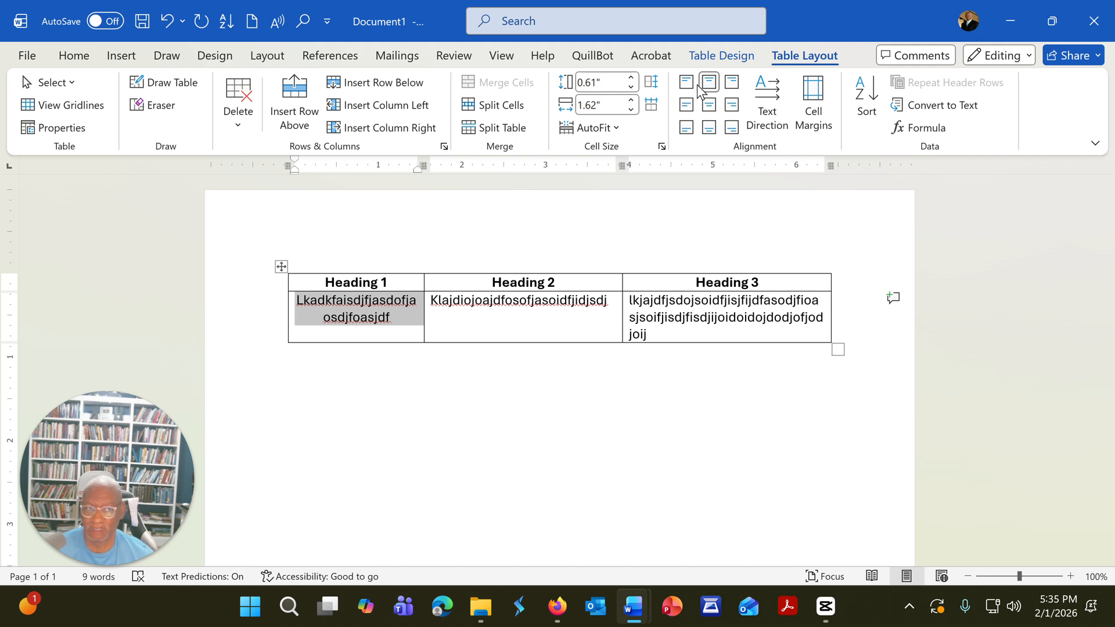
# Step: Set the text alignment of the cell below Heading 1 to top left and deselect the cell
pyautogui.click(687, 85)
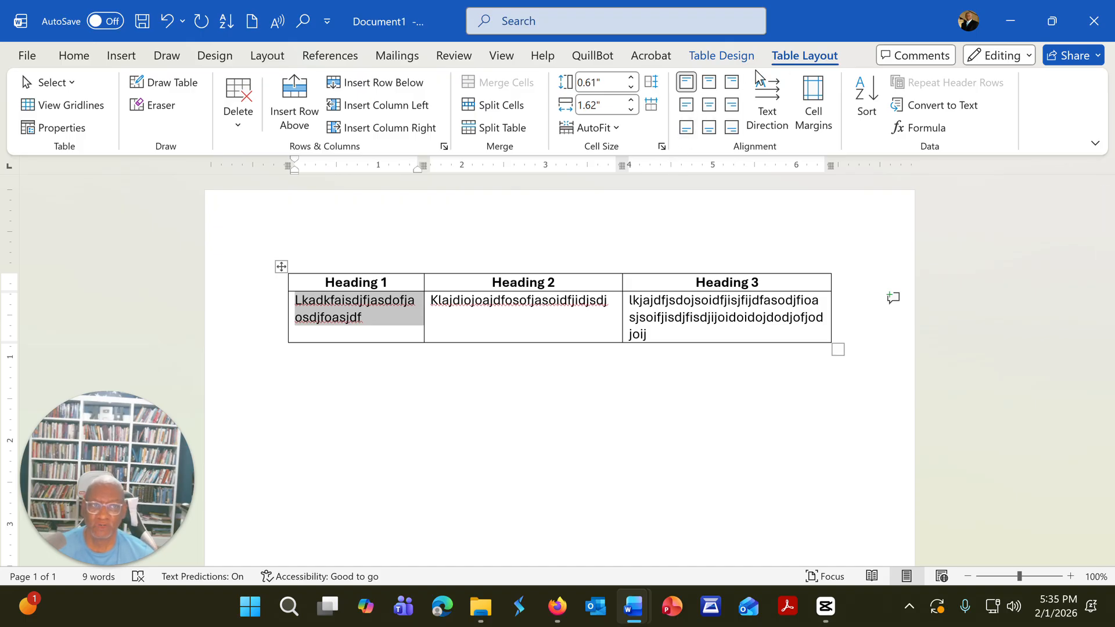
pyautogui.click(720, 53)
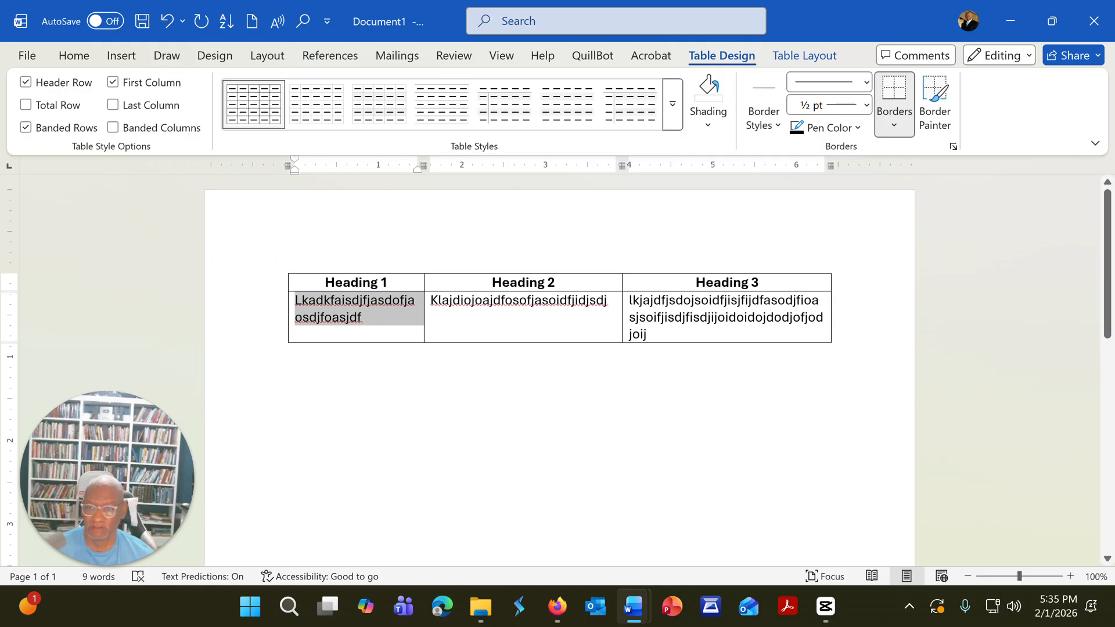
pyautogui.click(289, 352)
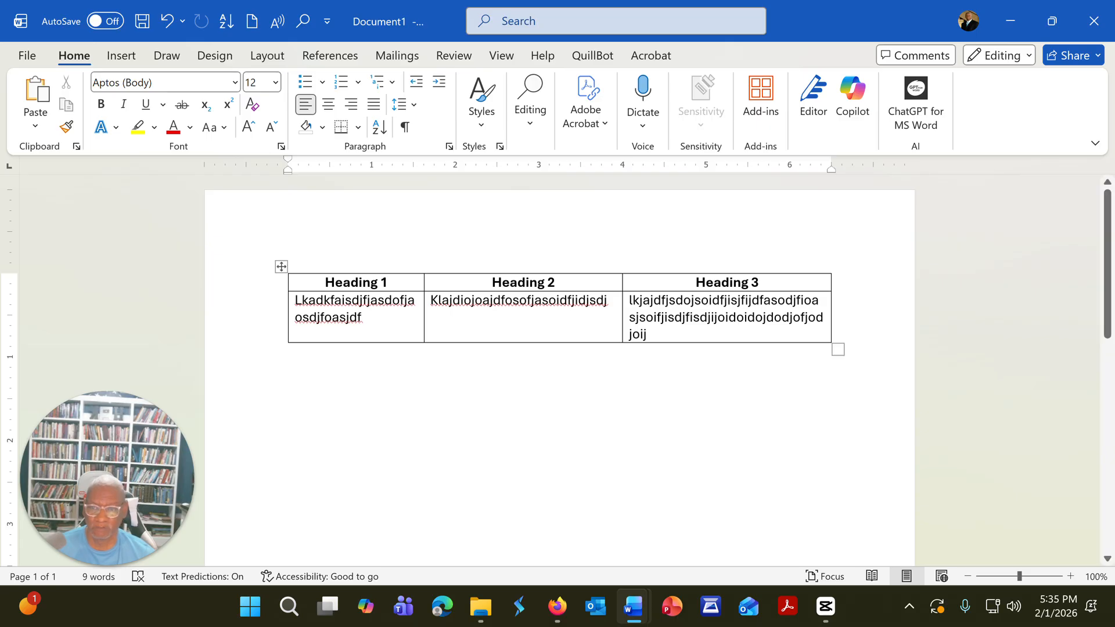
# Step: Try the bright blue grid table style with a solid dark first column on the table, and undo it
pyautogui.click(368, 318)
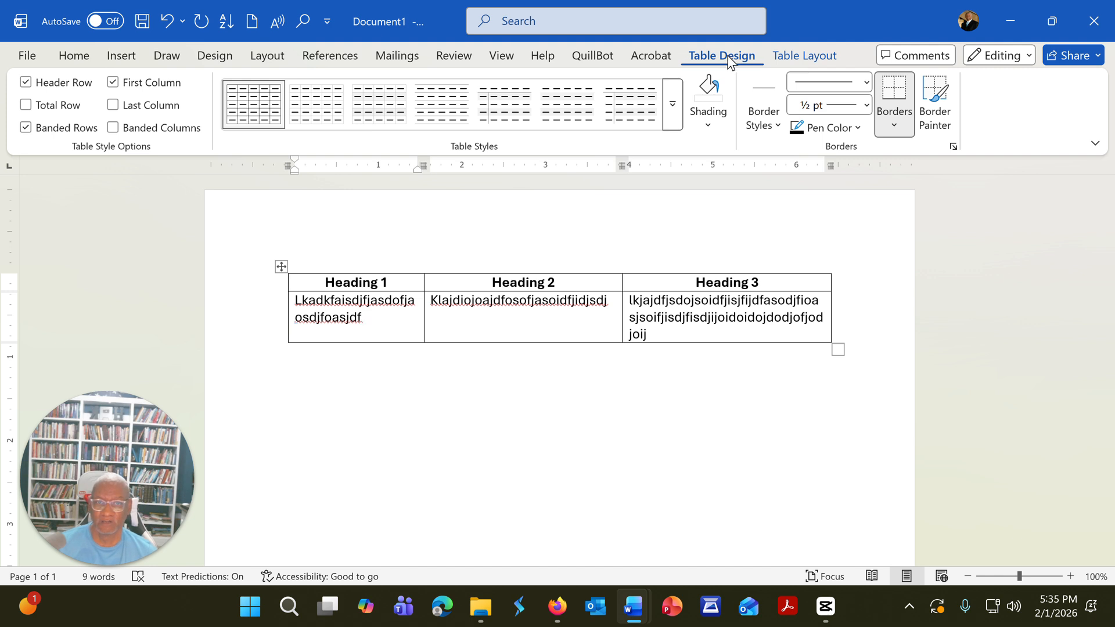
pyautogui.click(673, 110)
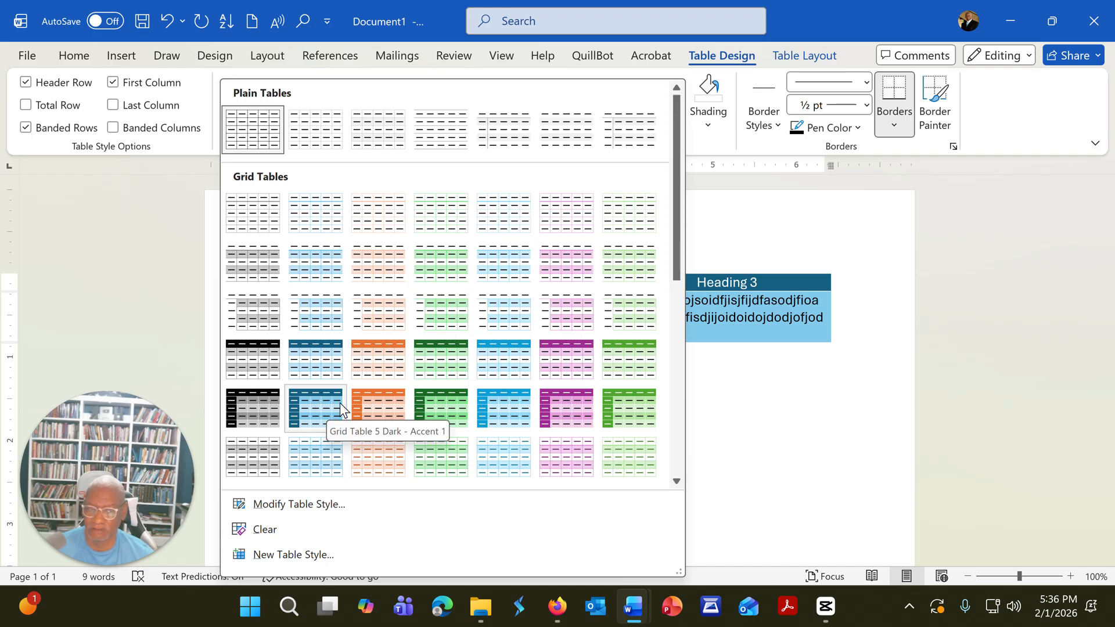
pyautogui.click(503, 405)
pyautogui.click(291, 352)
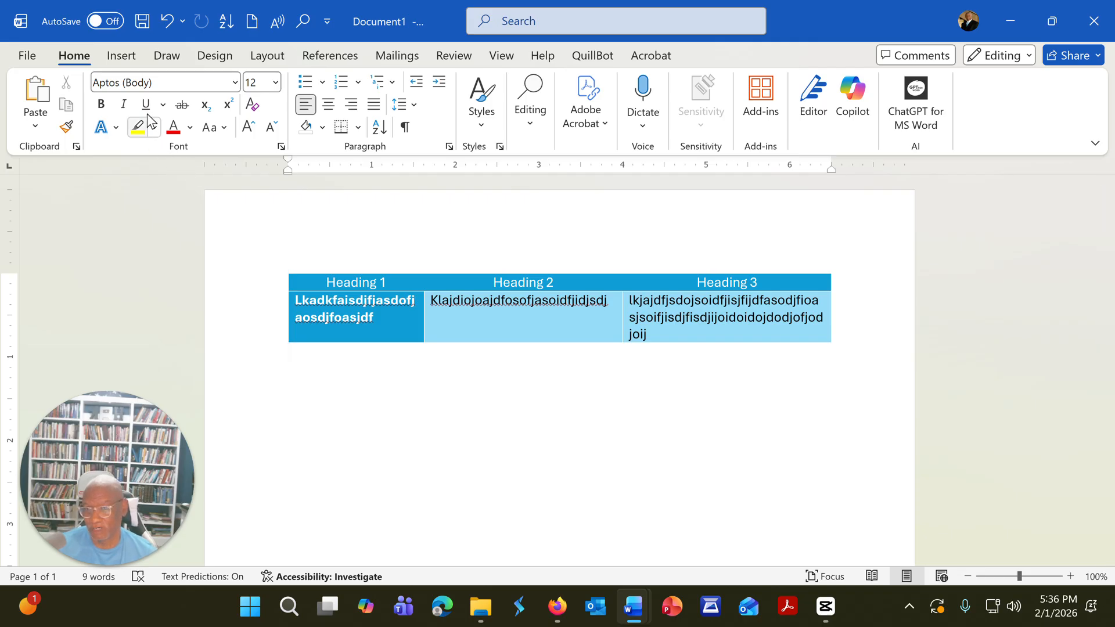
pyautogui.click(164, 21)
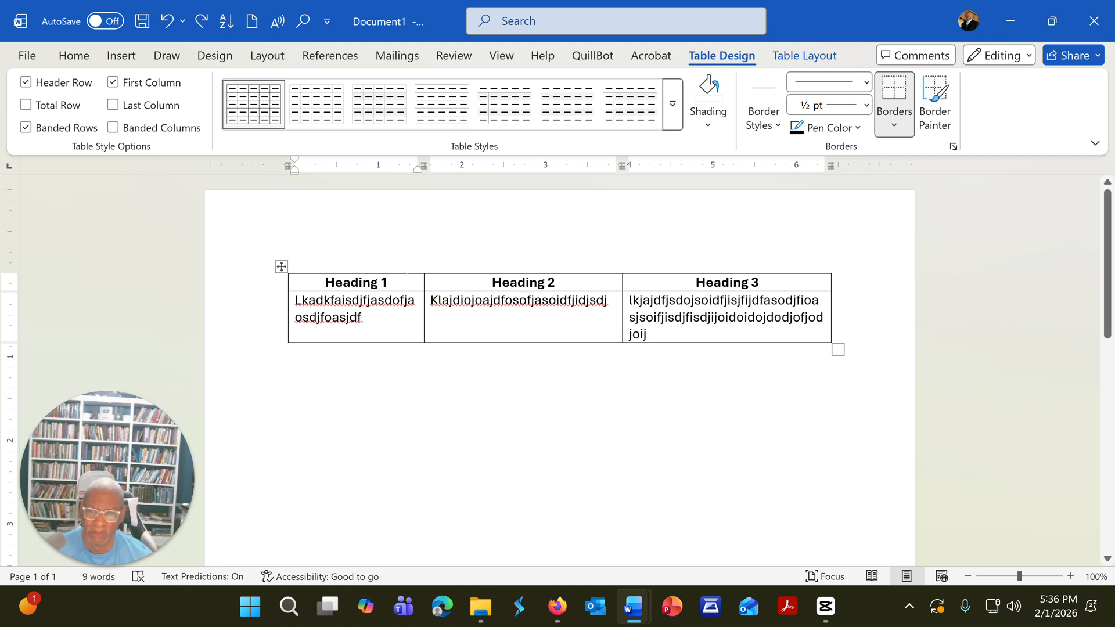
# Step: Shade the heading row with the light gray that is the second shade below white in the theme colors
pyautogui.moveTo(406, 272); pyautogui.dragTo(670, 280)
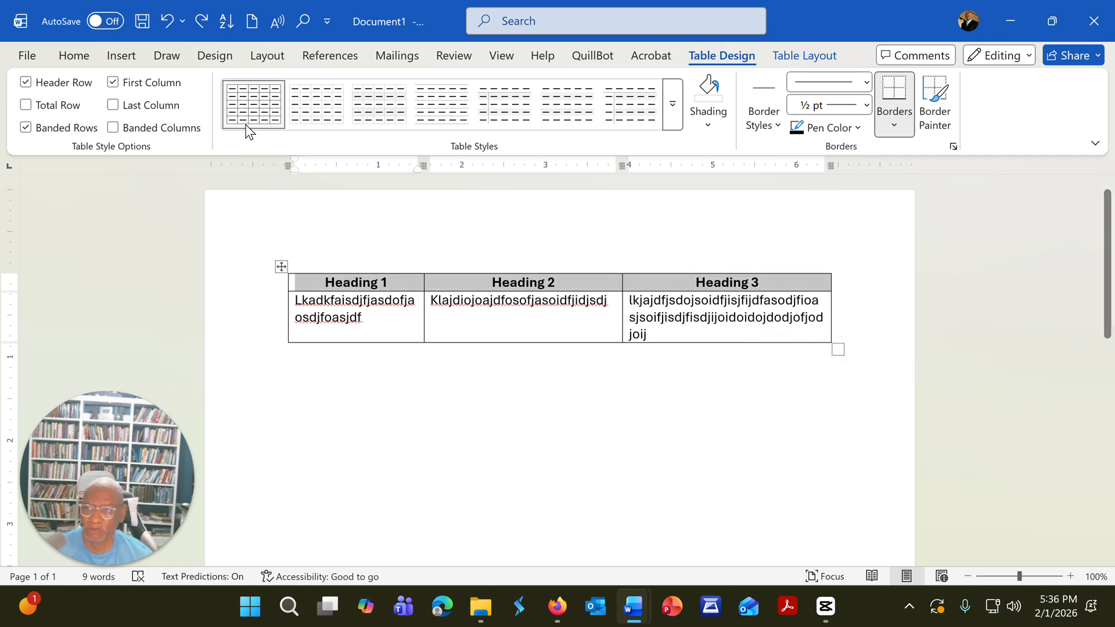
pyautogui.click(75, 57)
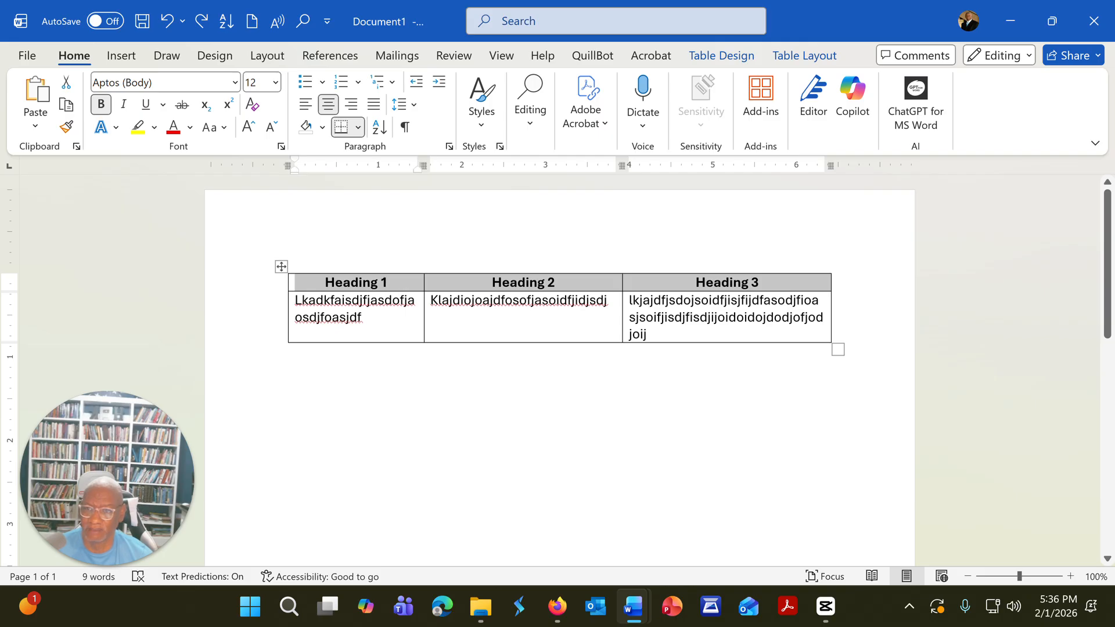
pyautogui.click(323, 128)
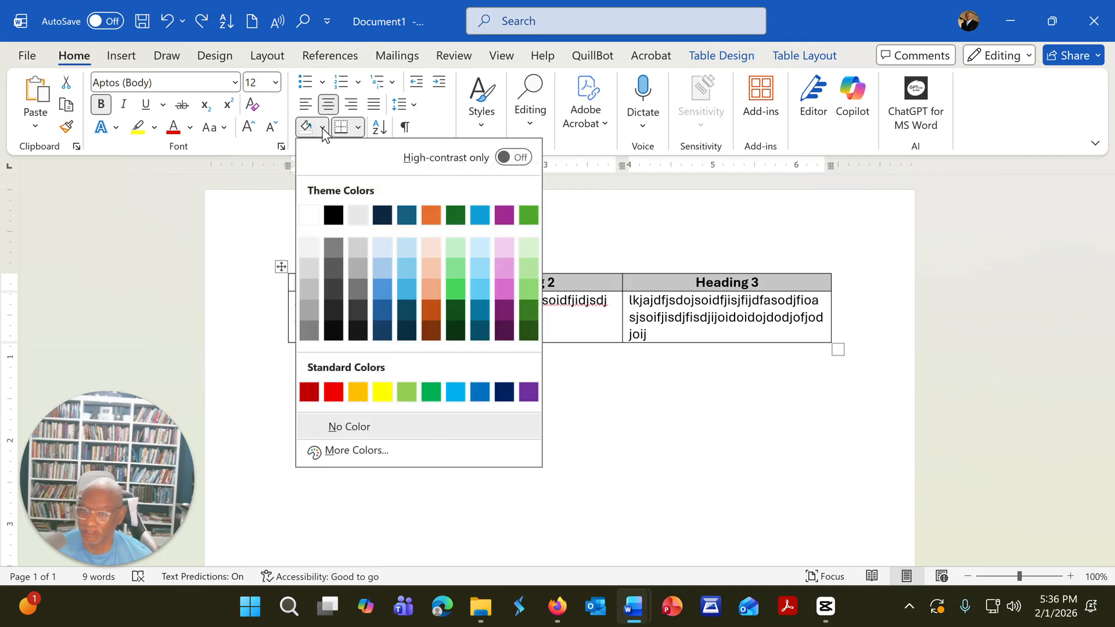
pyautogui.click(312, 267)
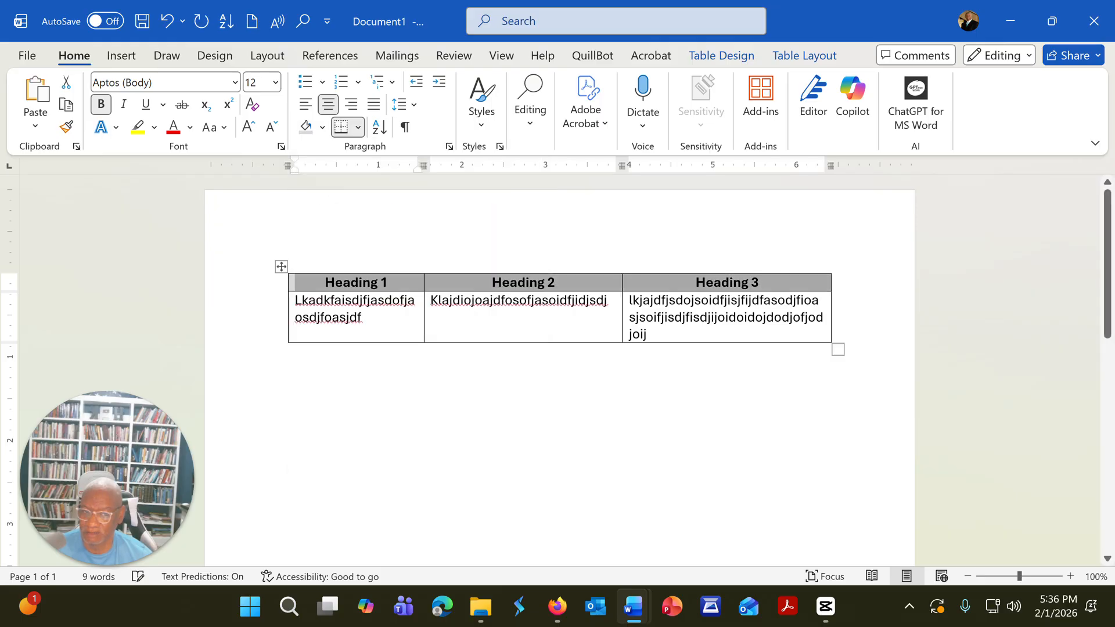
pyautogui.click(289, 352)
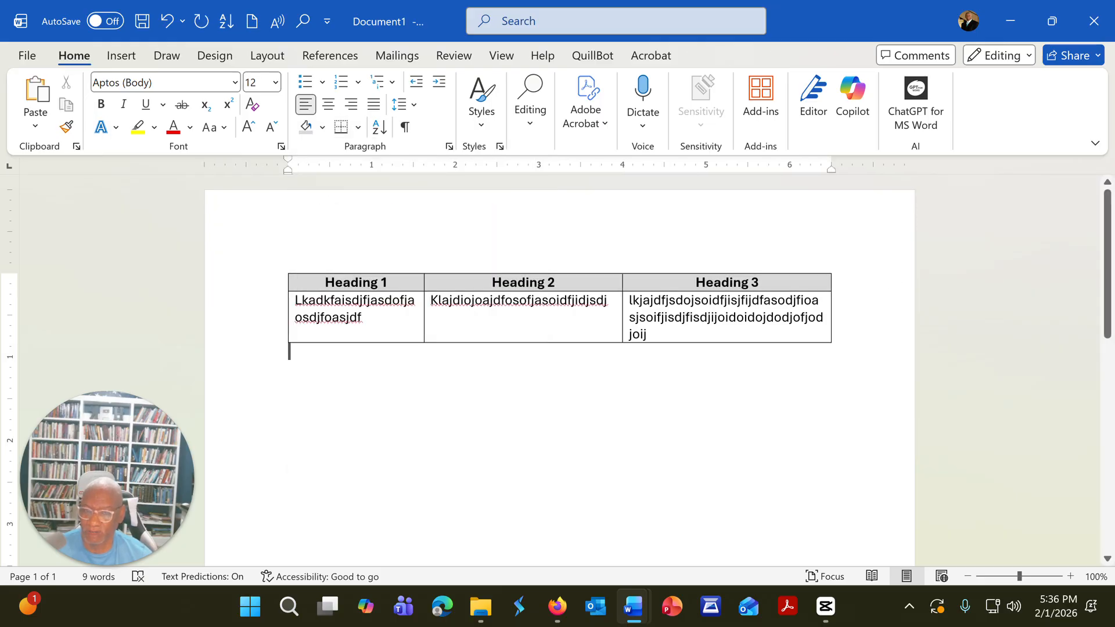
# Step: Shade the heading row with the dark gray that is the third shade below black in the theme colors
pyautogui.moveTo(318, 283); pyautogui.dragTo(652, 291)
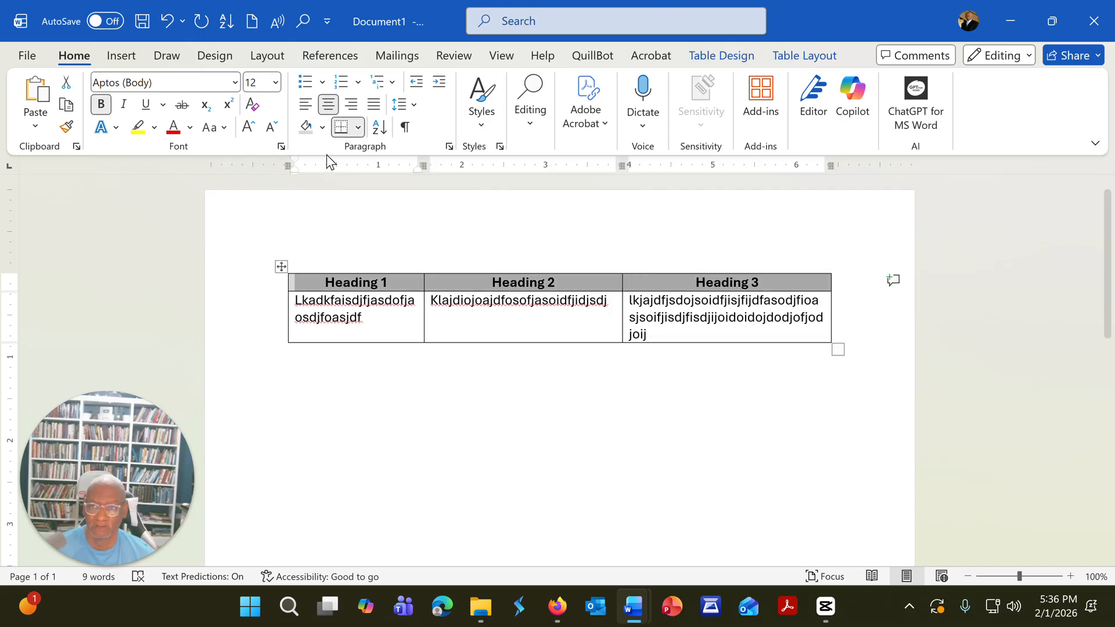
pyautogui.click(322, 127)
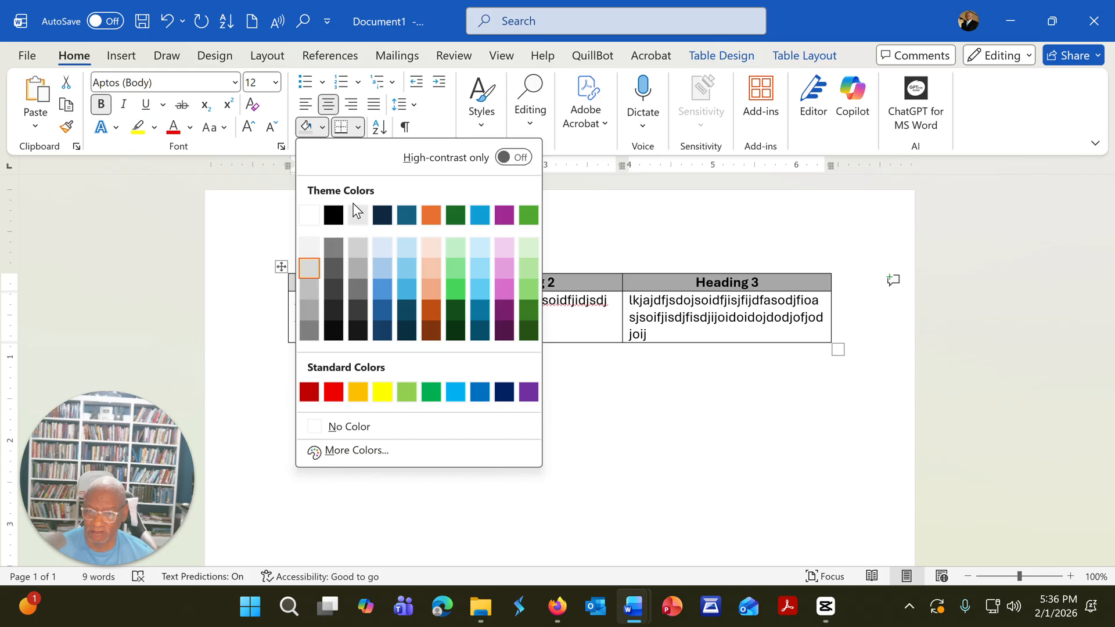
pyautogui.click(339, 291)
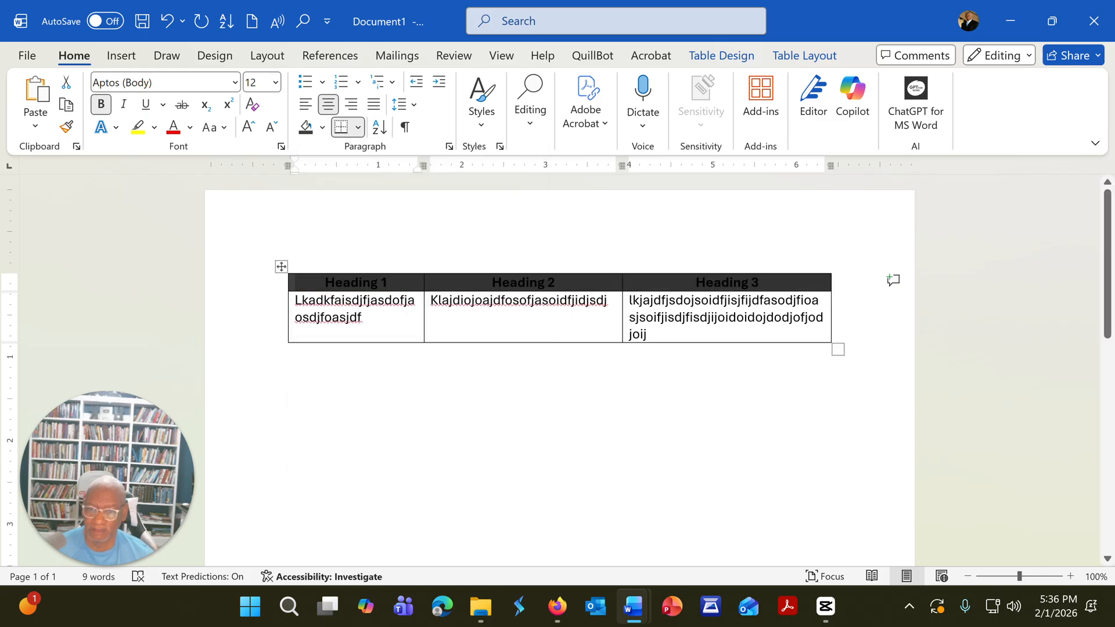
pyautogui.click(289, 352)
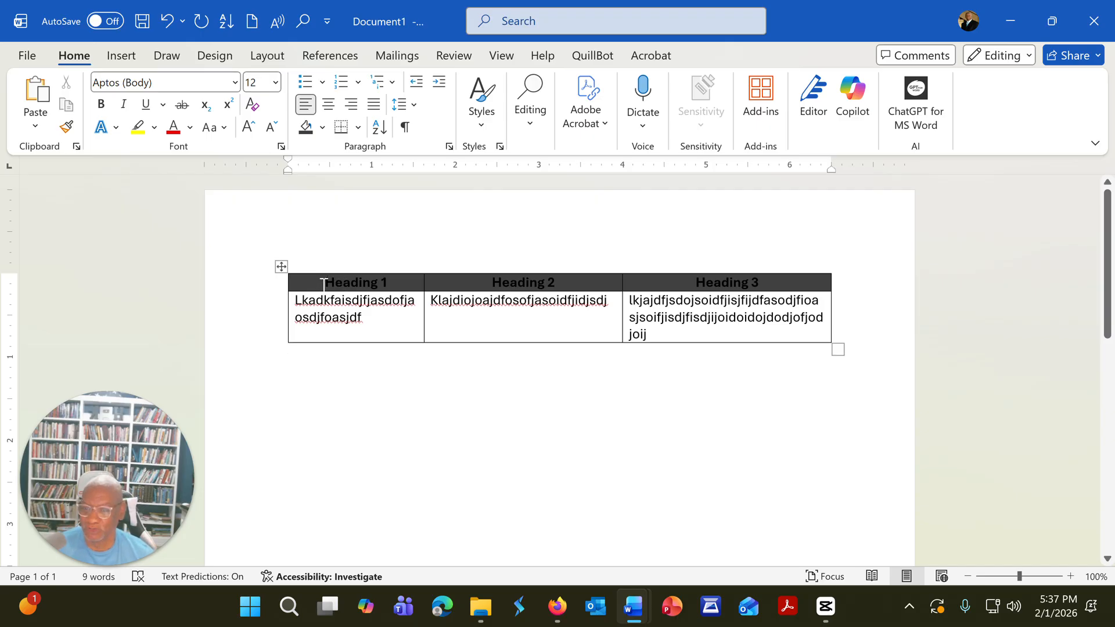
# Step: Shade the heading row with the near-black that is the fourth shade below black in the theme colors
pyautogui.moveTo(327, 283); pyautogui.dragTo(681, 284)
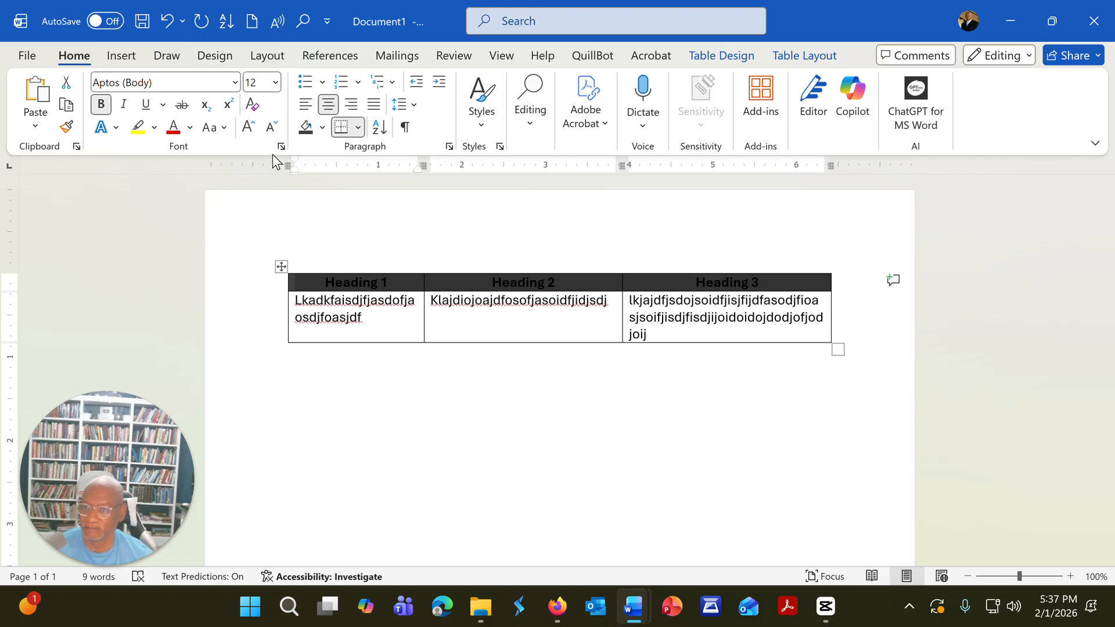
pyautogui.click(322, 127)
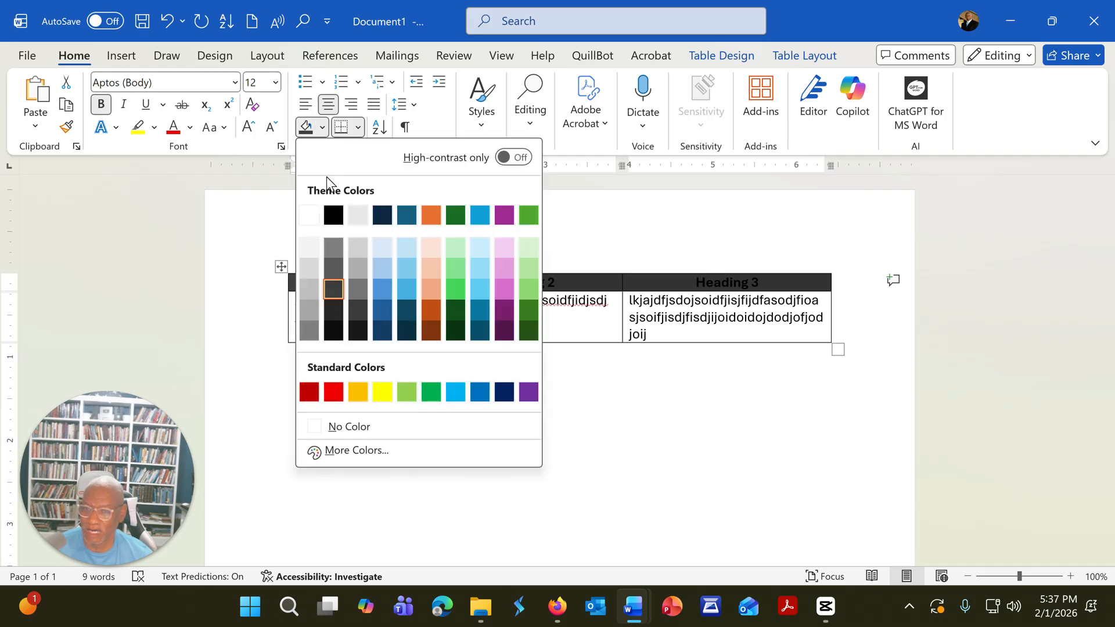
pyautogui.click(335, 309)
pyautogui.click(289, 352)
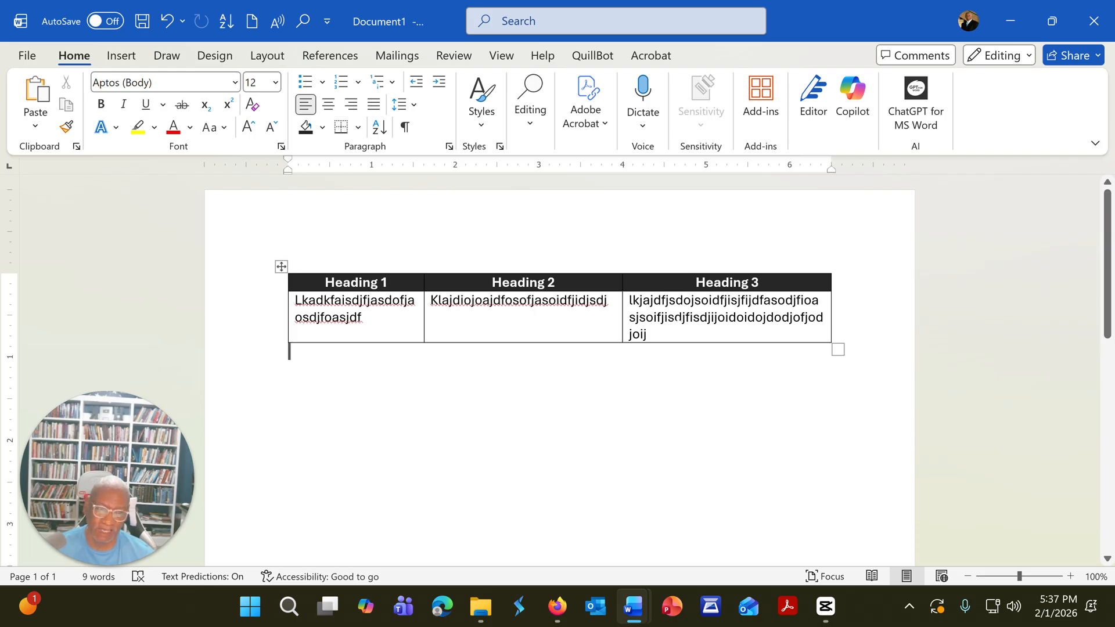
# Step: Select the whole table and look through its border styles and other table options without applying any
pyautogui.click(748, 317)
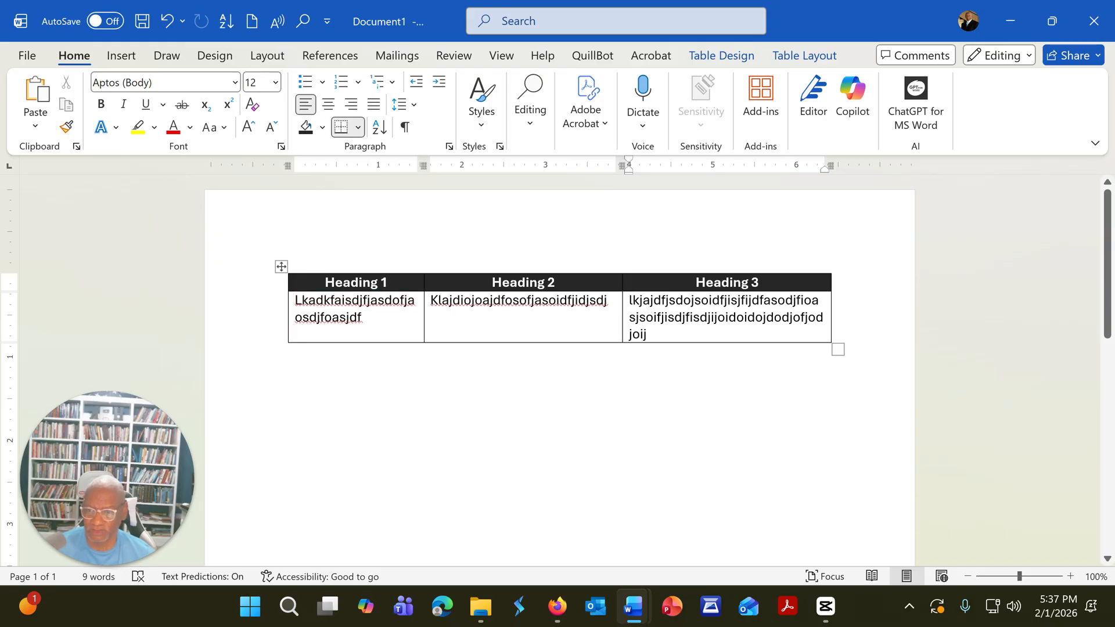
pyautogui.rightClick(281, 267)
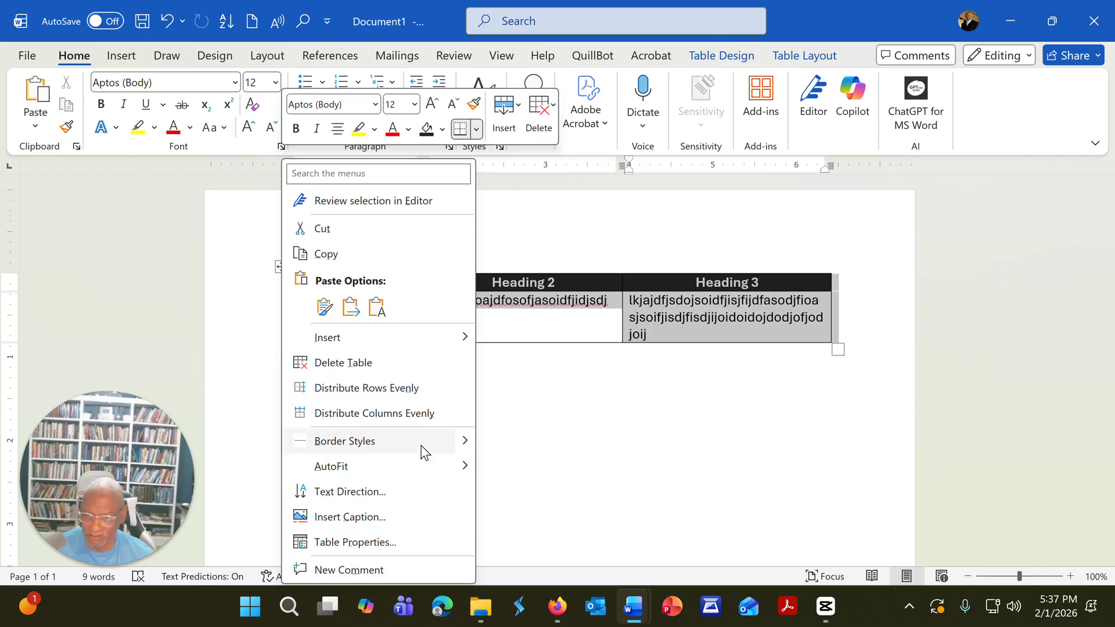
pyautogui.click(468, 443)
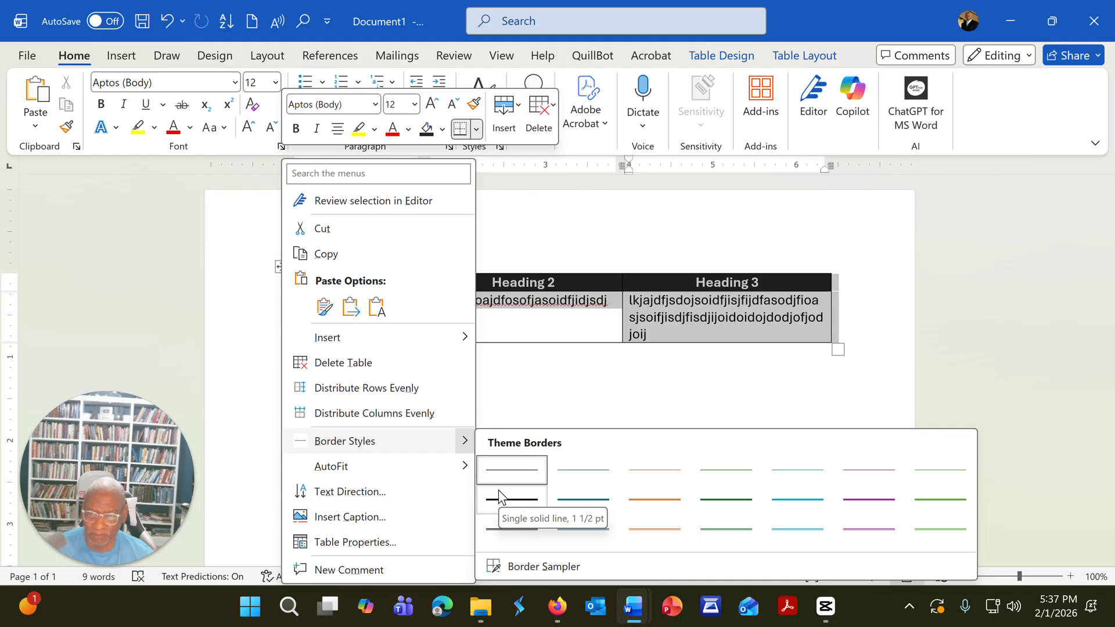
pyautogui.click(547, 378)
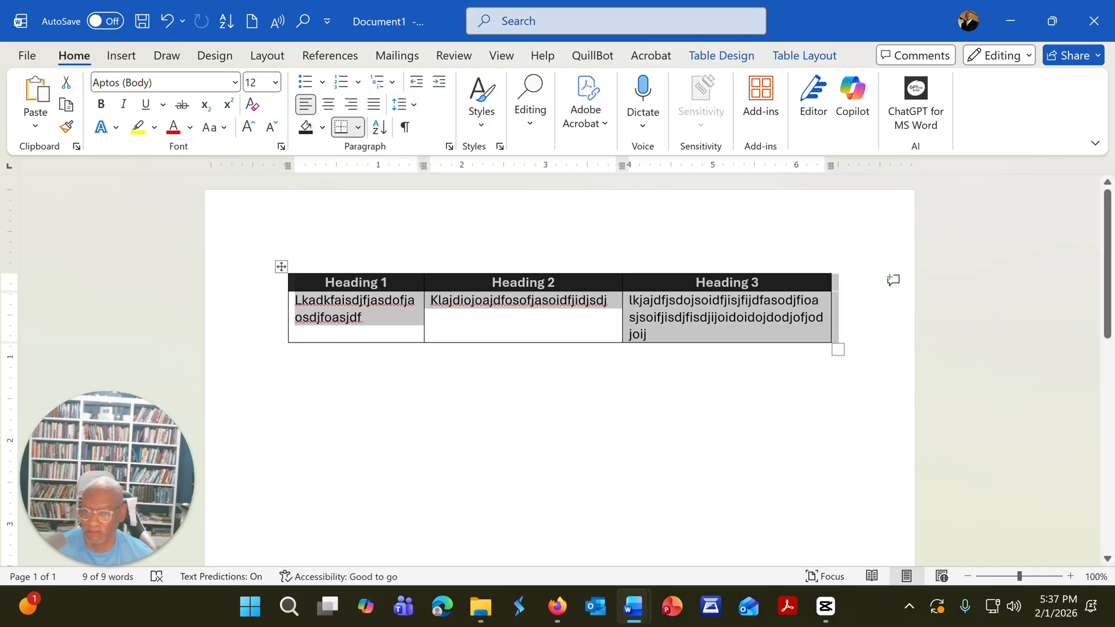
pyautogui.rightClick(281, 269)
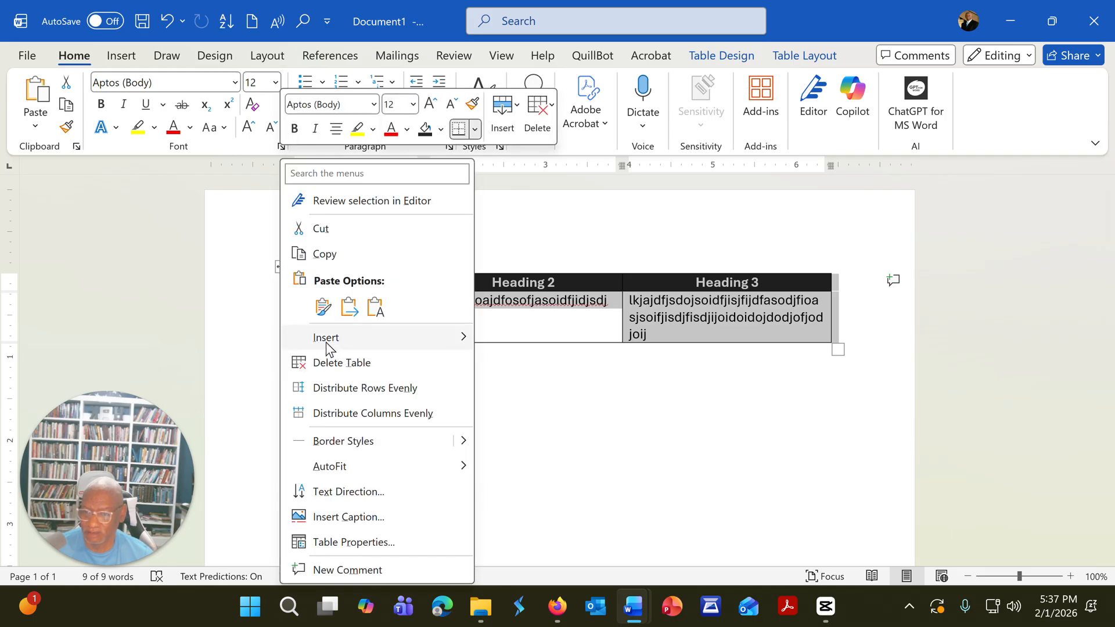
pyautogui.moveTo(325, 337)
pyautogui.press('Escape')
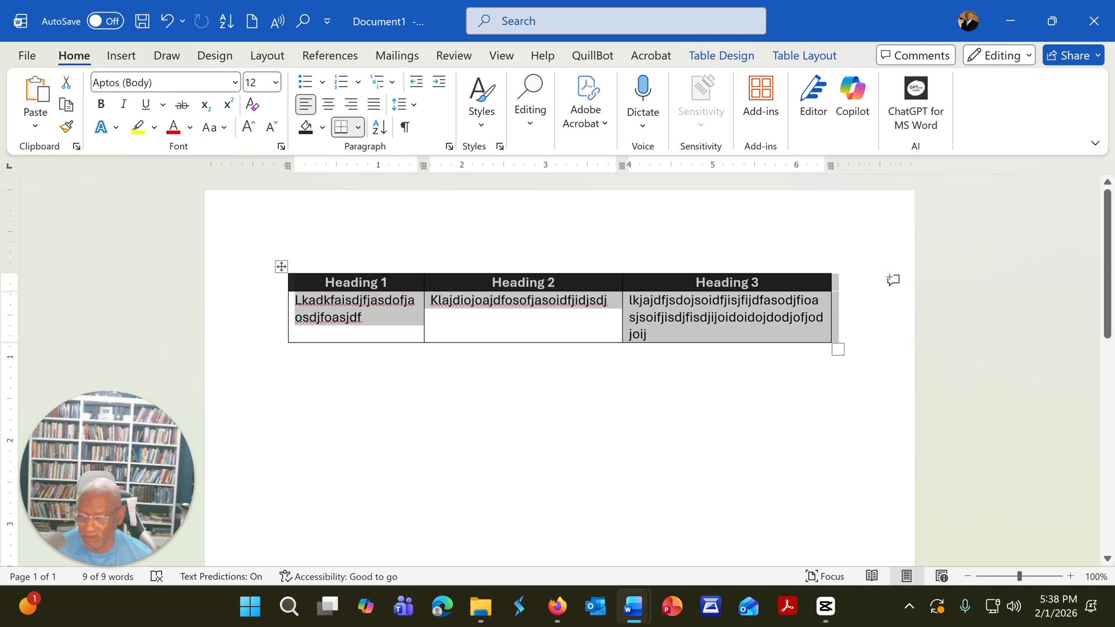
# Step: AutoFit the whole table to its contents
pyautogui.rightClick(281, 267)
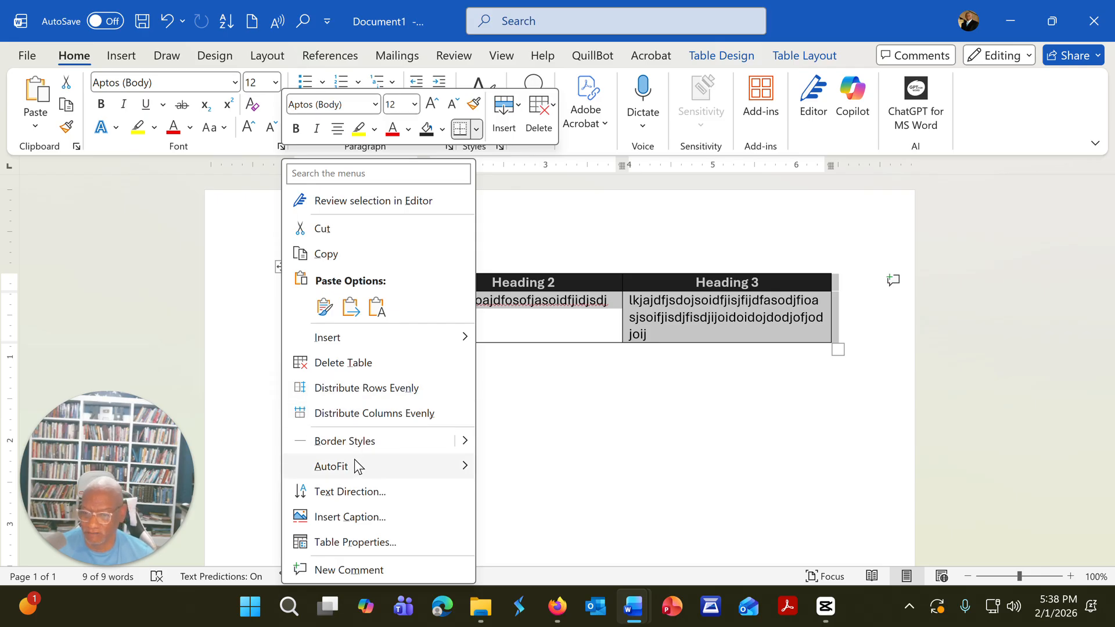
pyautogui.moveTo(361, 477)
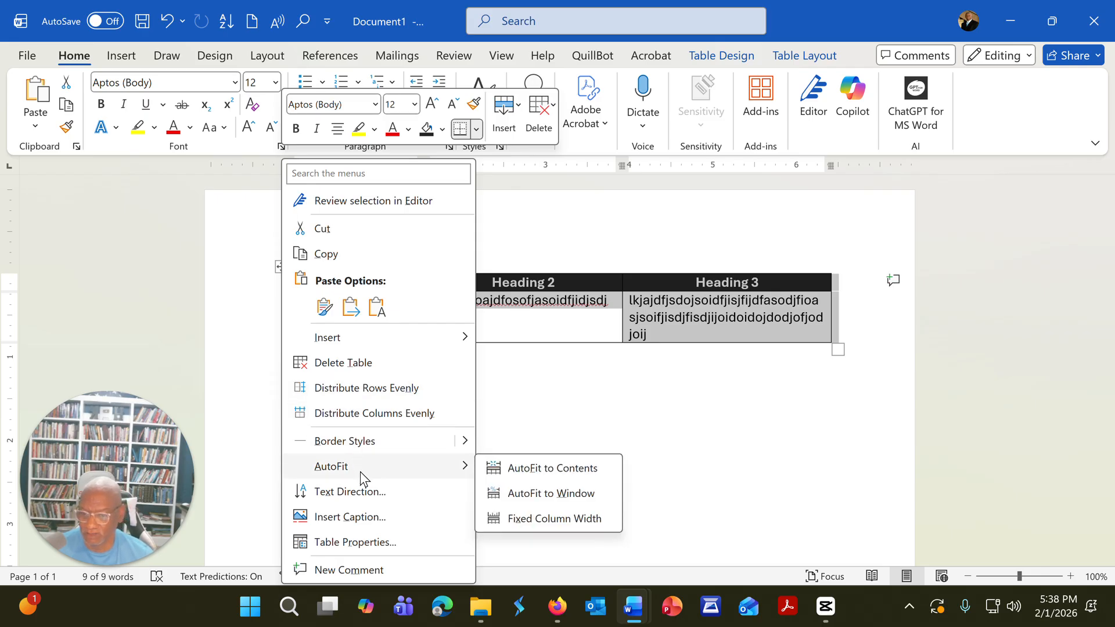
pyautogui.click(550, 470)
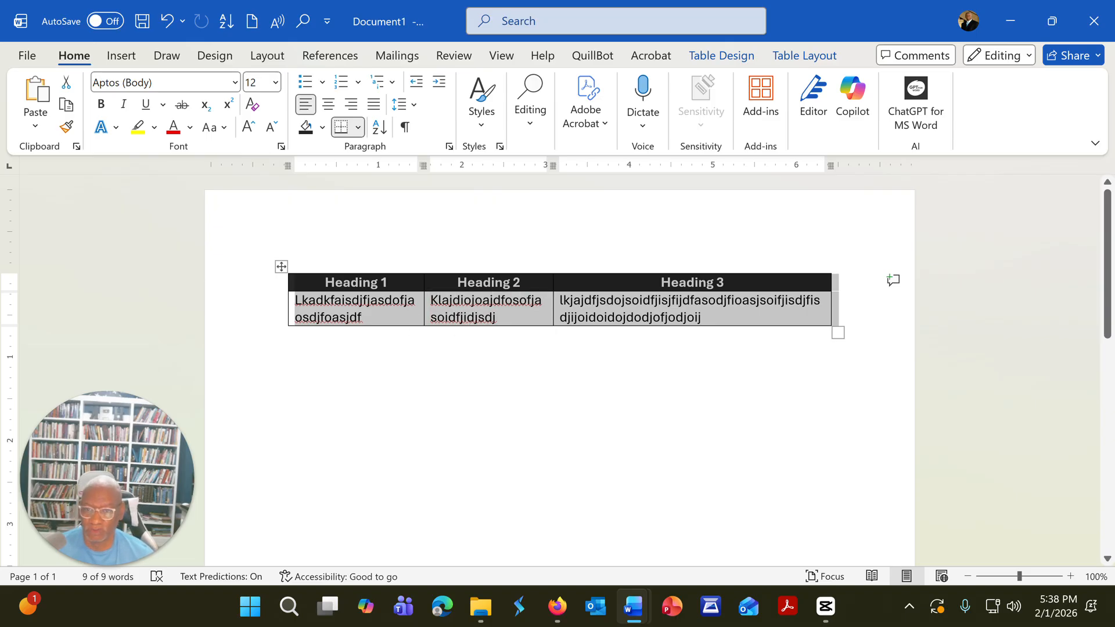
pyautogui.click(347, 295)
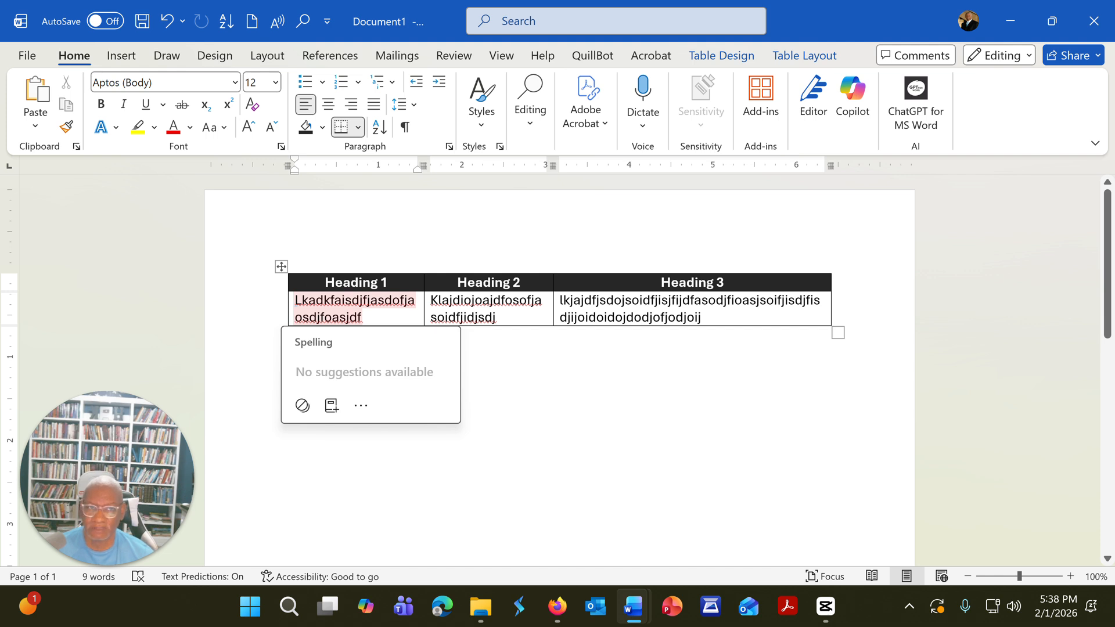
pyautogui.rightClick(281, 266)
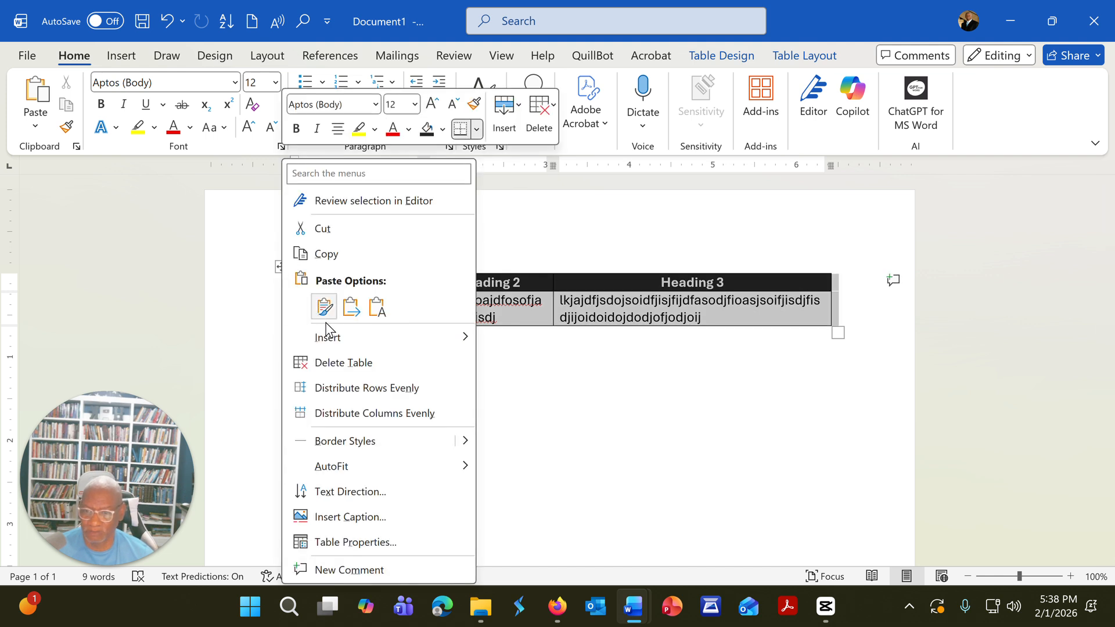
pyautogui.press('Escape')
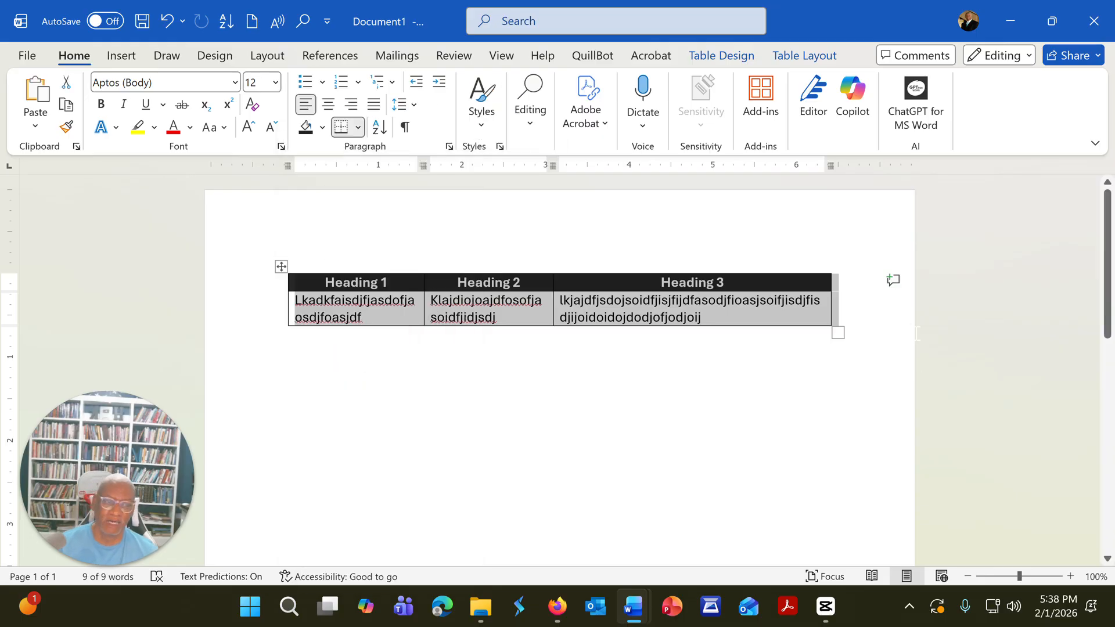
# Step: Insert an empty row below the last table row and another directly below the heading row
pyautogui.click(865, 312)
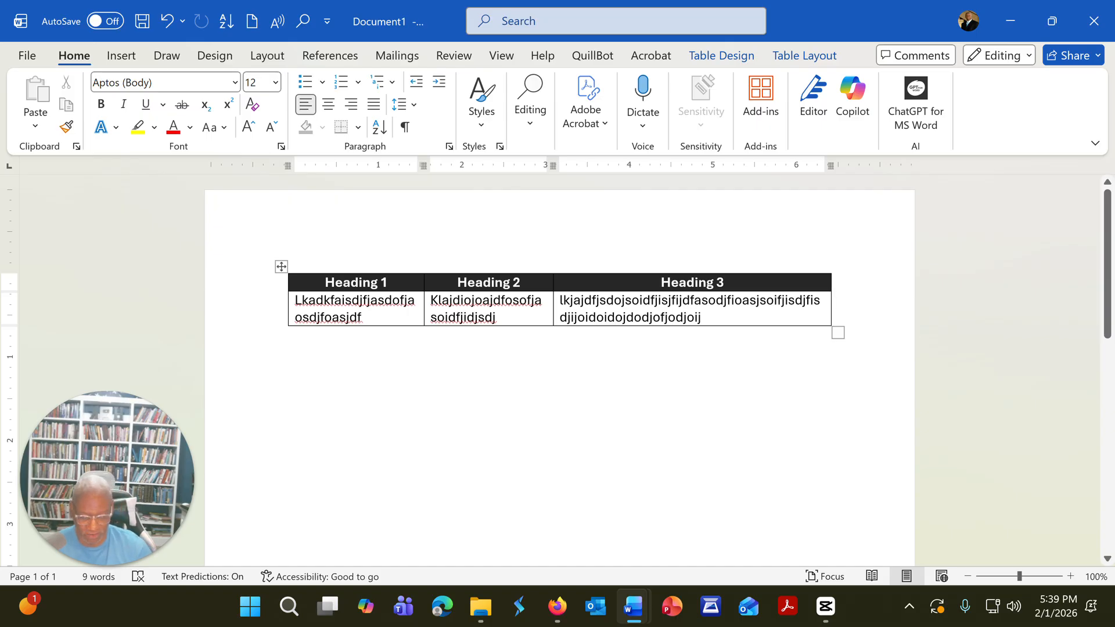
pyautogui.press('Return')
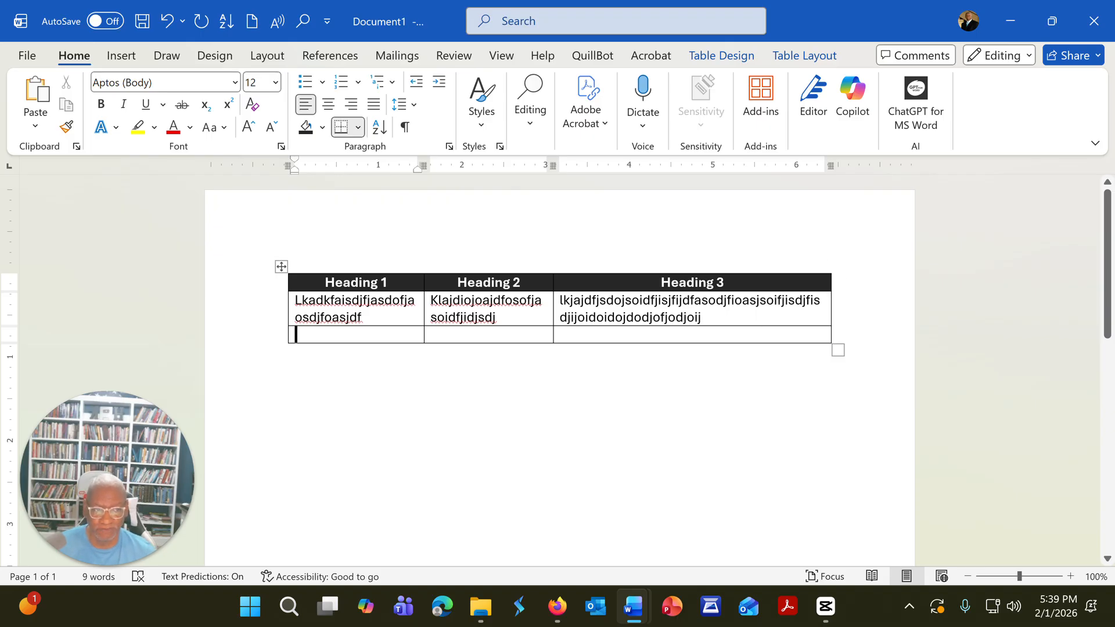
pyautogui.click(836, 282)
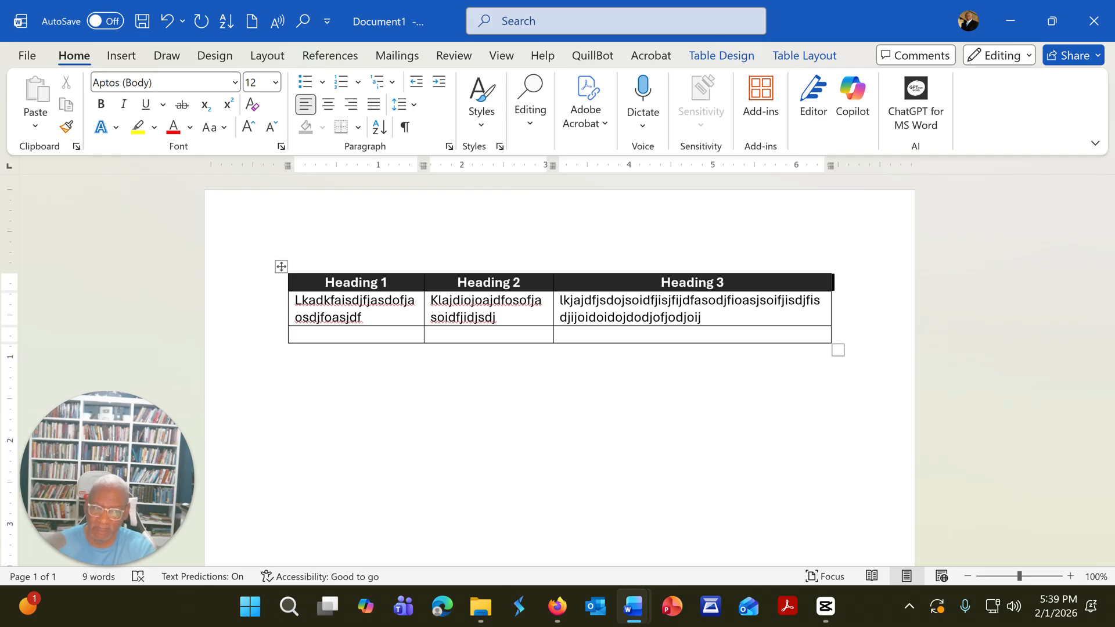
pyautogui.press('Return')
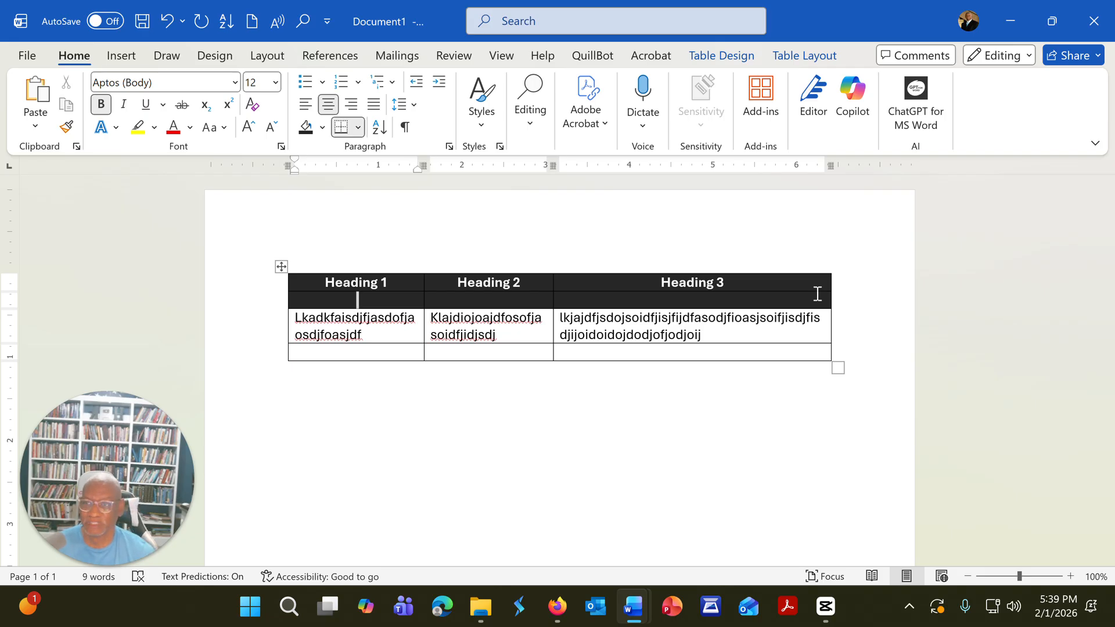
# Step: Undo the row inserted directly below the heading row and select the three cells of the empty last row
pyautogui.click(167, 24)
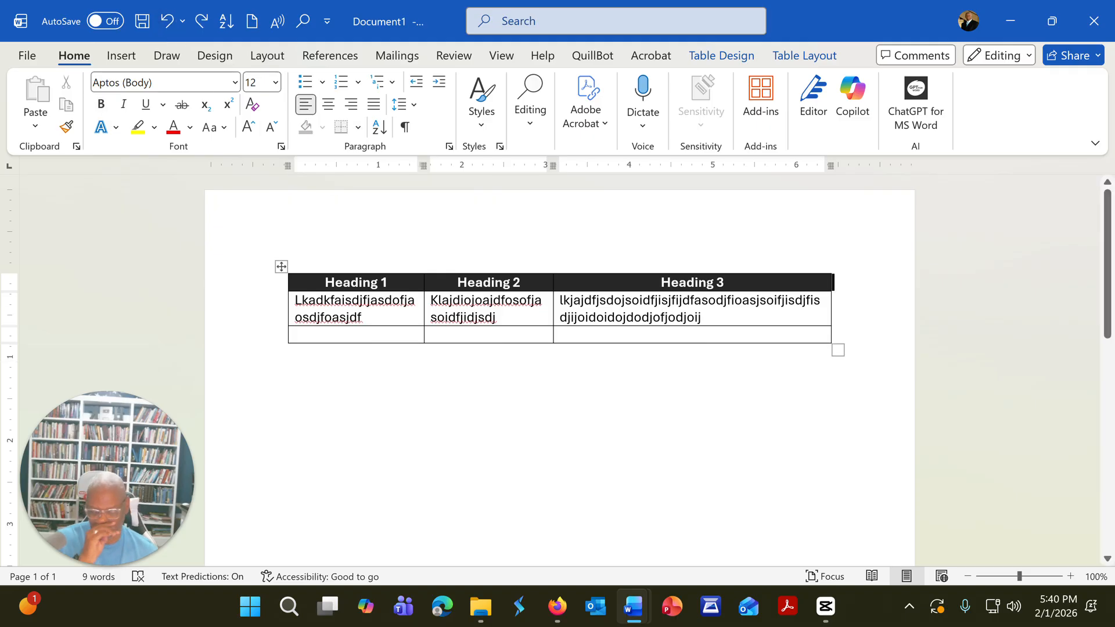
pyautogui.click(297, 335)
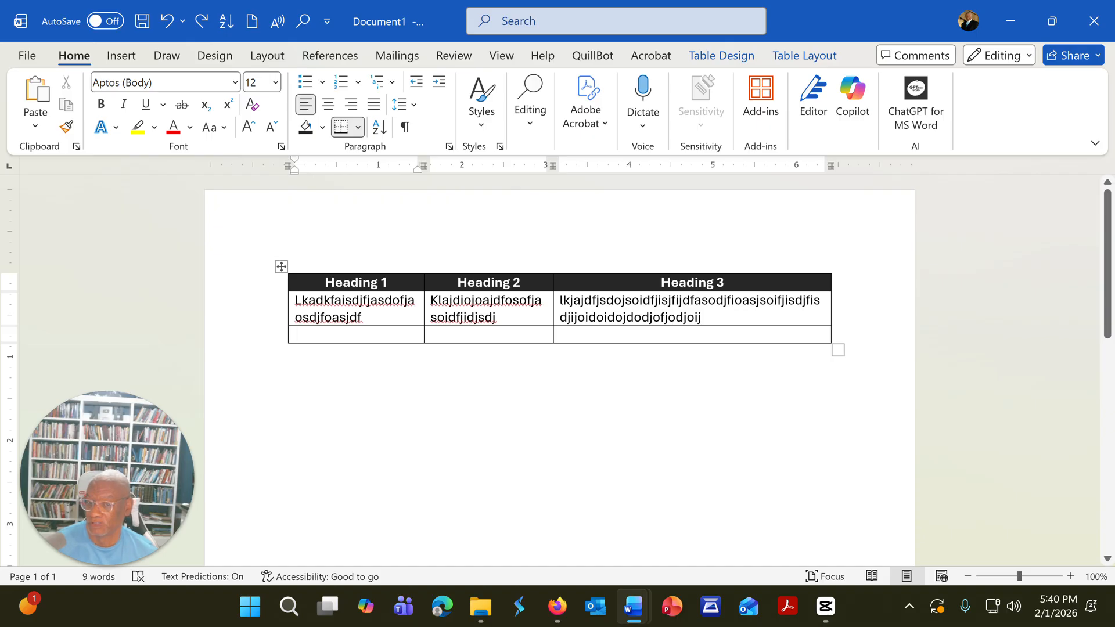
pyautogui.hotkey('shift', 'Right')
pyautogui.hotkey('shift', 'Right')
pyautogui.hotkey('shift', 'Right')
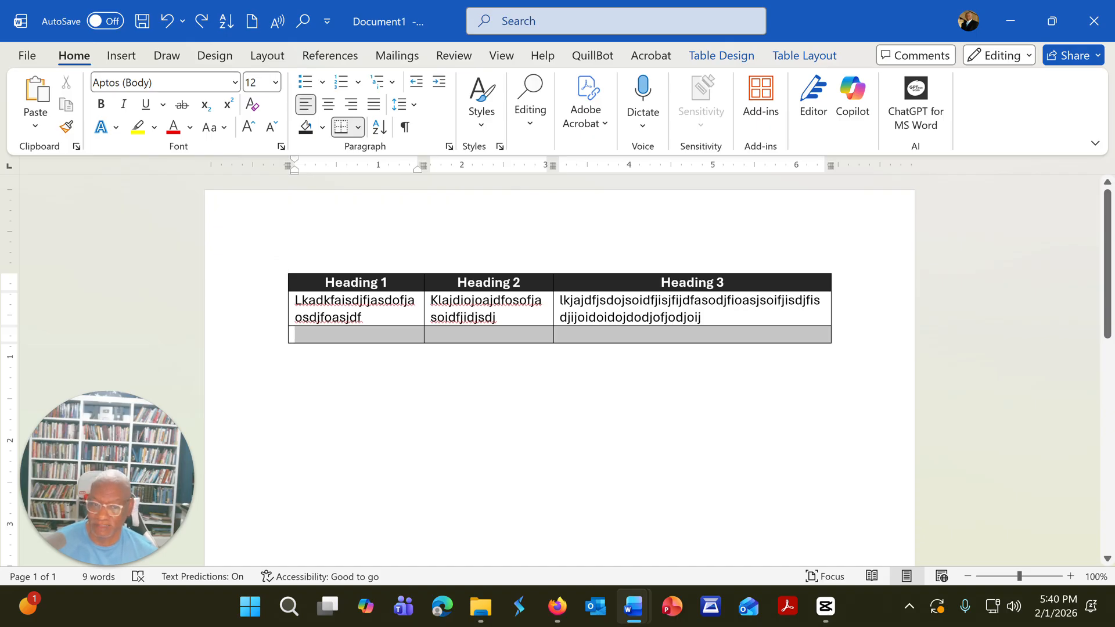
pyautogui.moveTo(589, 335); pyautogui.dragTo(594, 335)
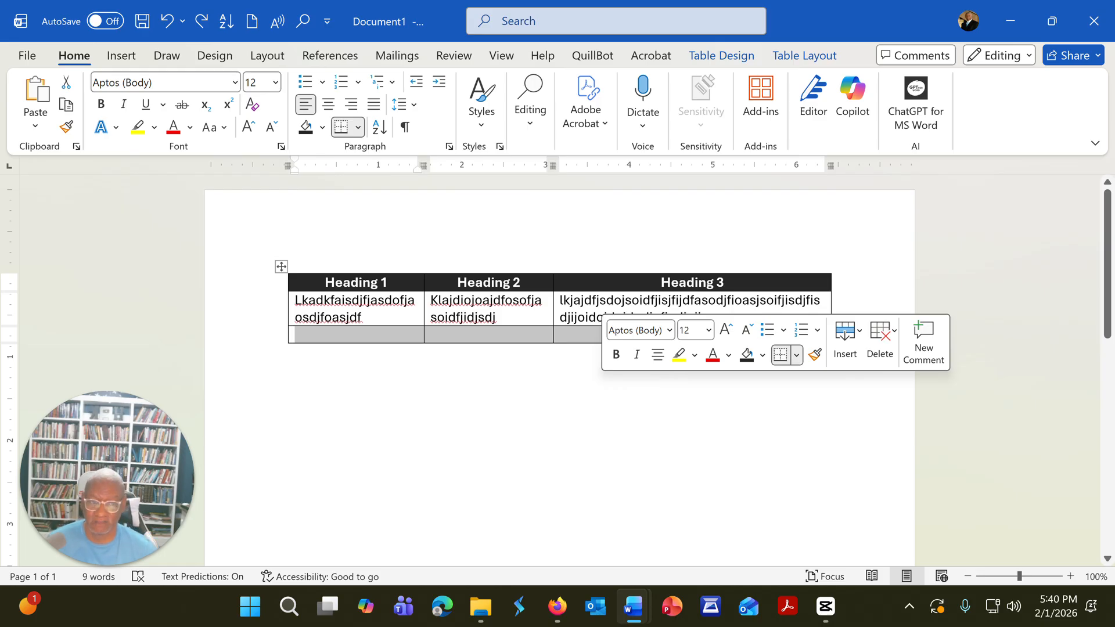
pyautogui.click(489, 330)
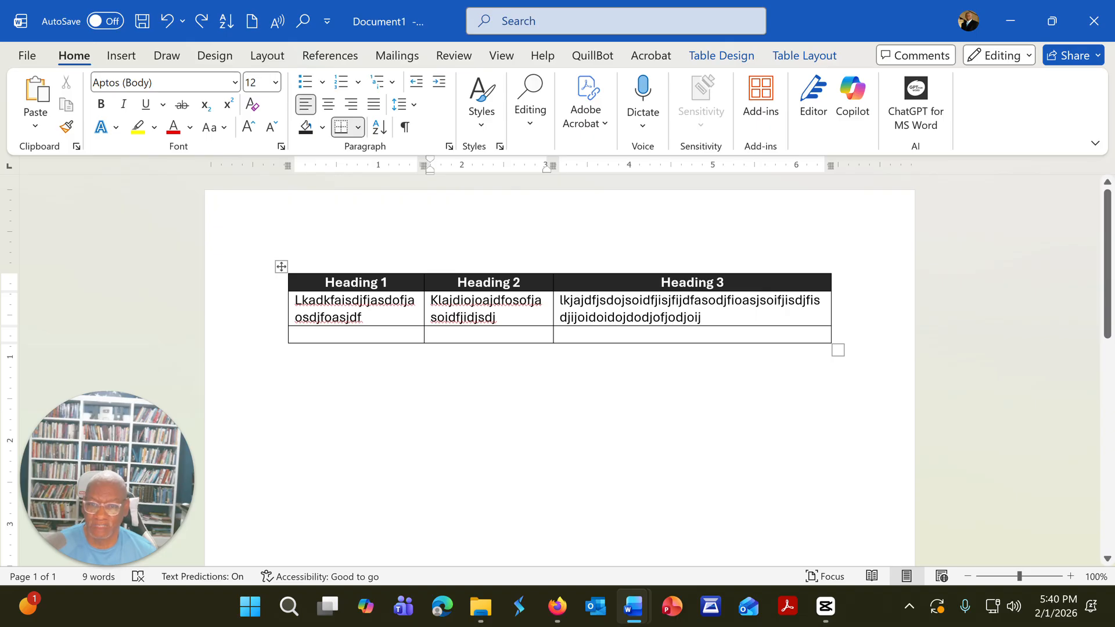
# Step: Merge the three cells of the empty last table row into one cell and place the cursor in it
pyautogui.moveTo(299, 334)
pyautogui.mouseDown()
pyautogui.moveTo(464, 334)
pyautogui.moveTo(566, 316)
pyautogui.moveTo(582, 345)
pyautogui.mouseUp()
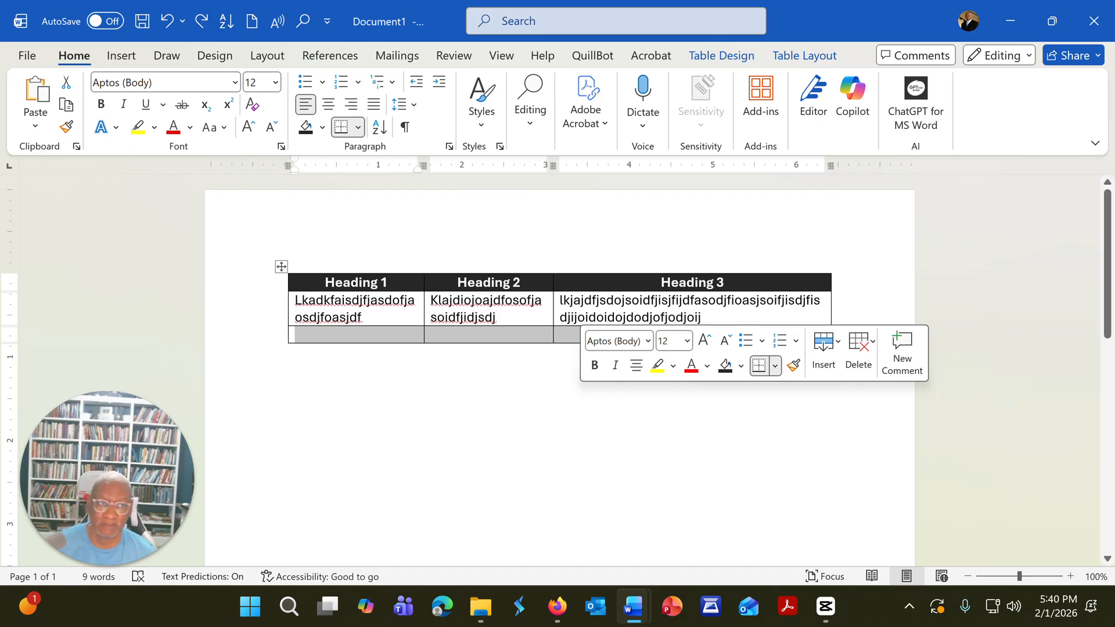
pyautogui.click(796, 58)
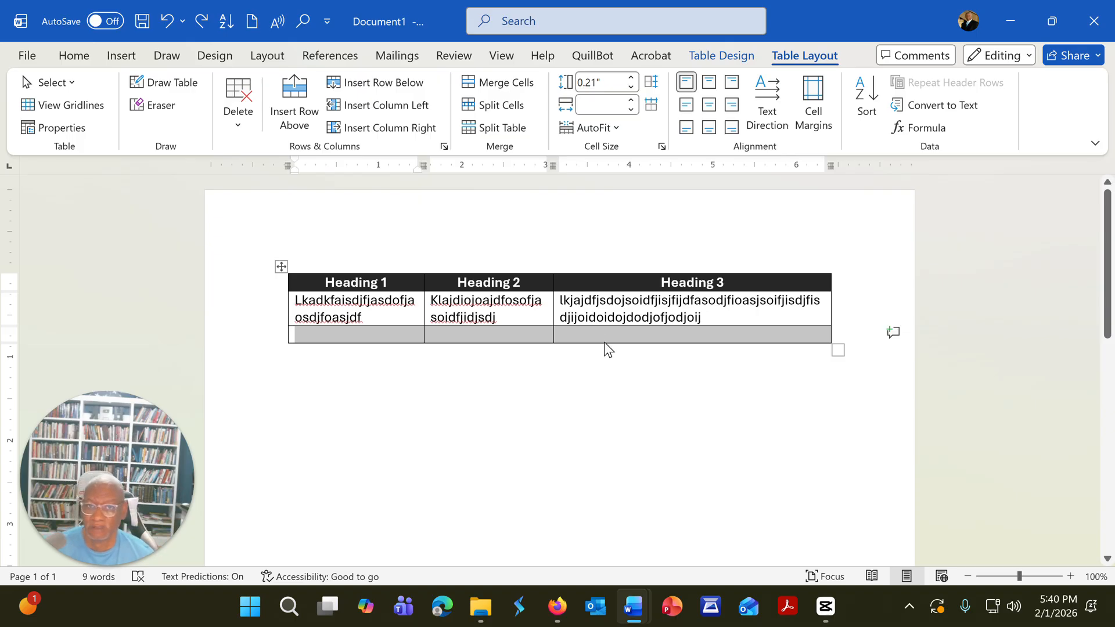
pyautogui.click(509, 85)
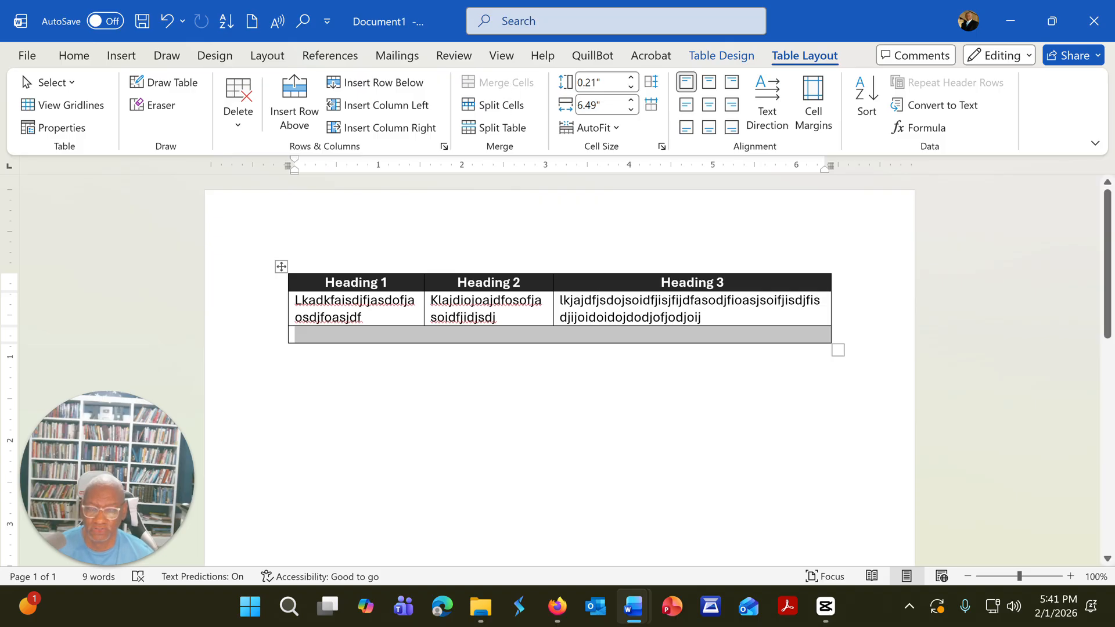
pyautogui.click(522, 382)
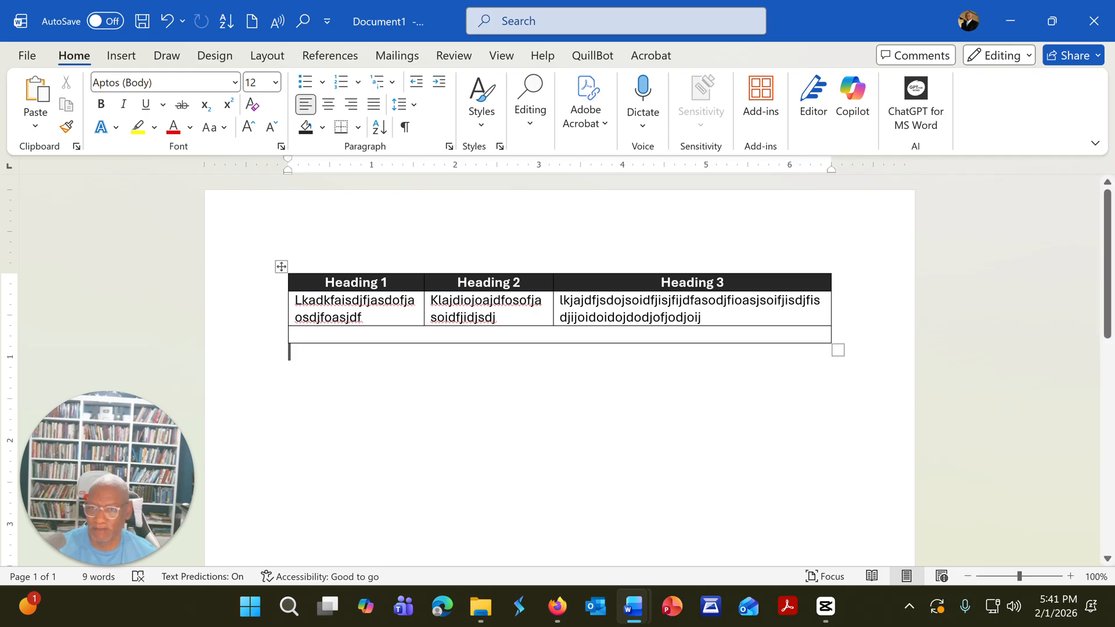
pyautogui.click(295, 335)
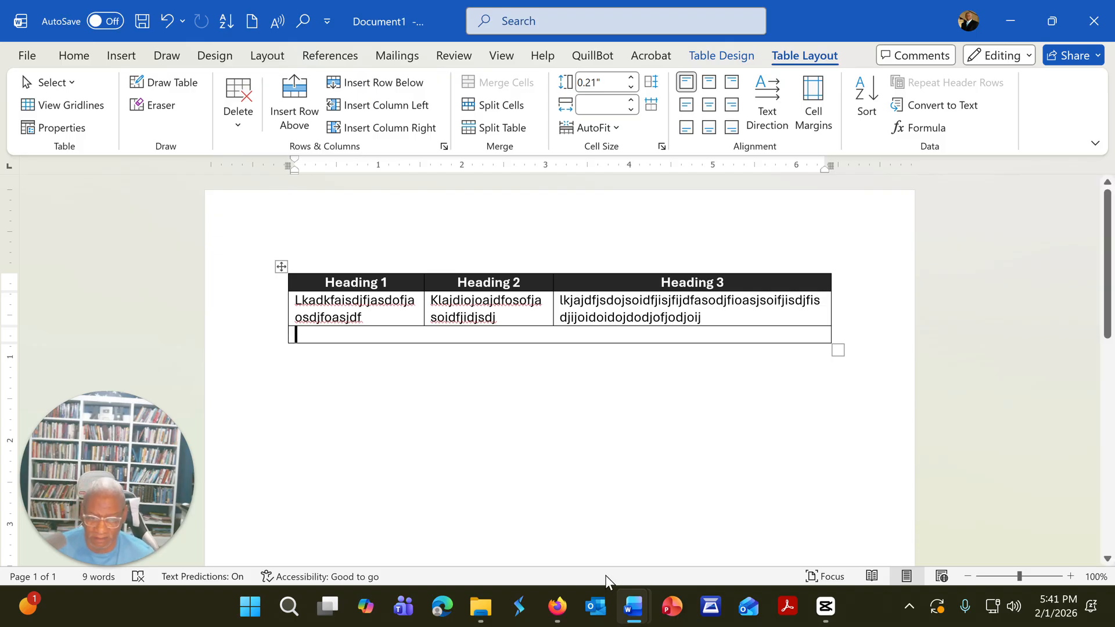
# Step: Switch to Firefox, view the YouTube channel's public page and its full description, and return to the Word document
pyautogui.moveTo(569, 605)
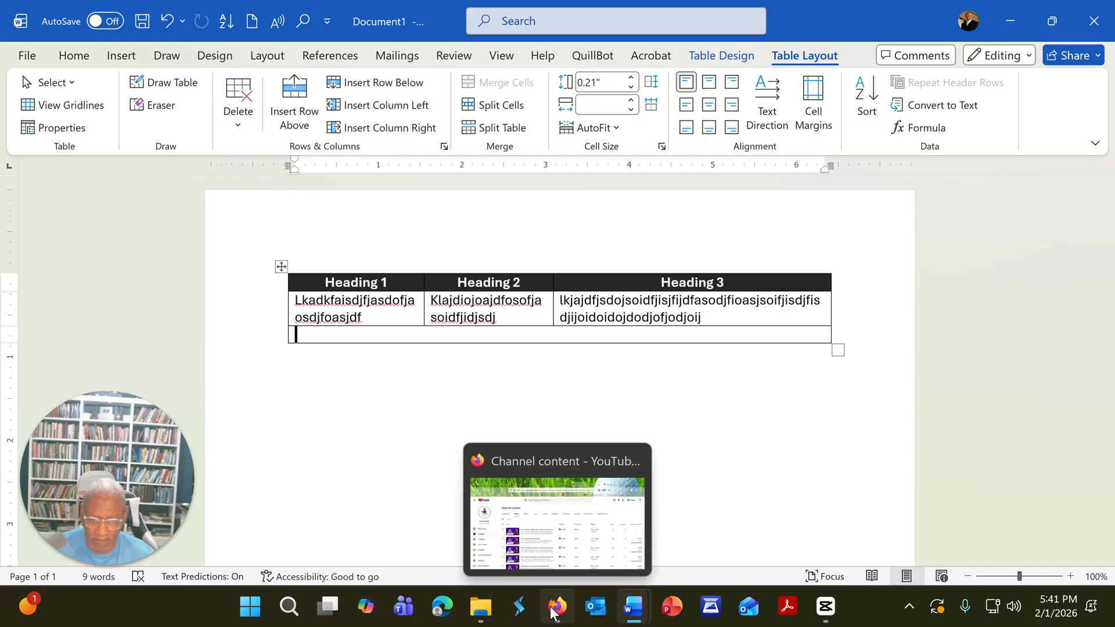
pyautogui.click(567, 541)
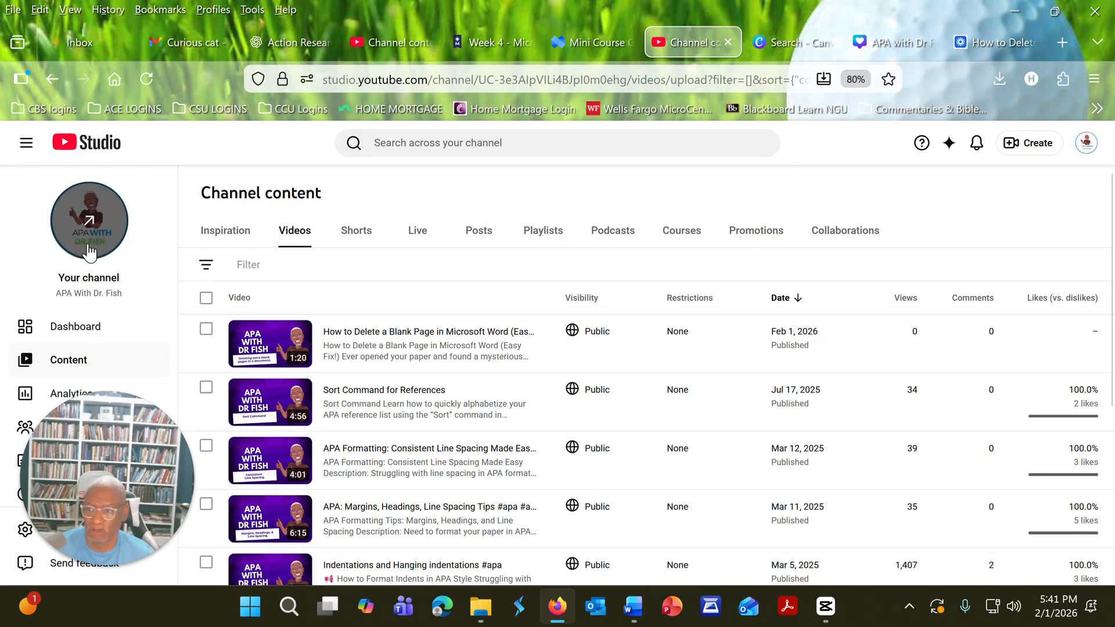
pyautogui.click(87, 238)
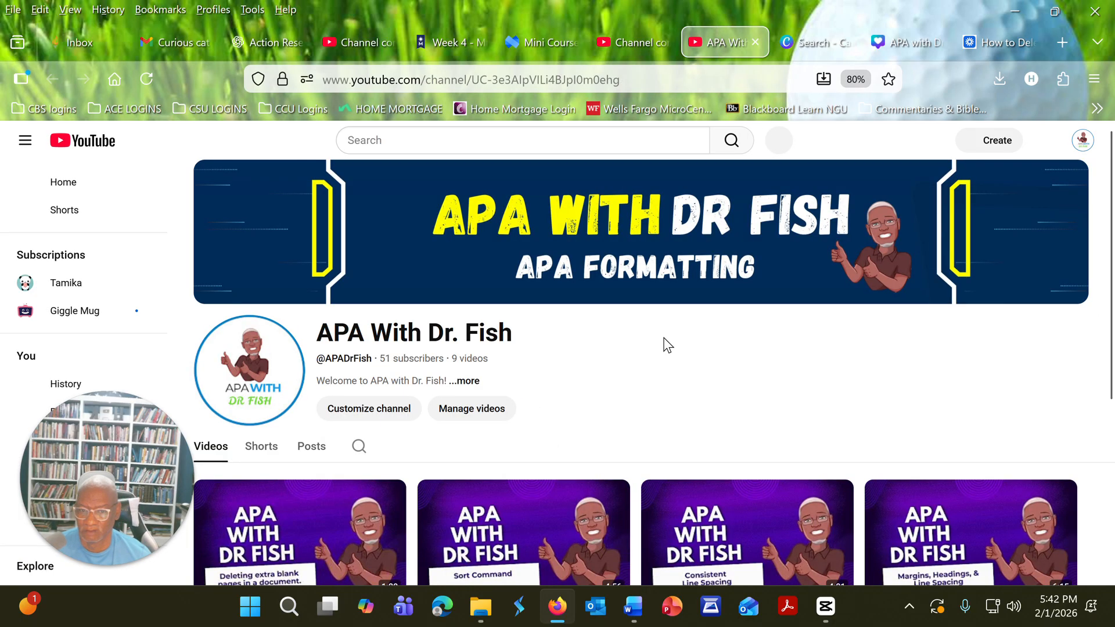
pyautogui.click(473, 380)
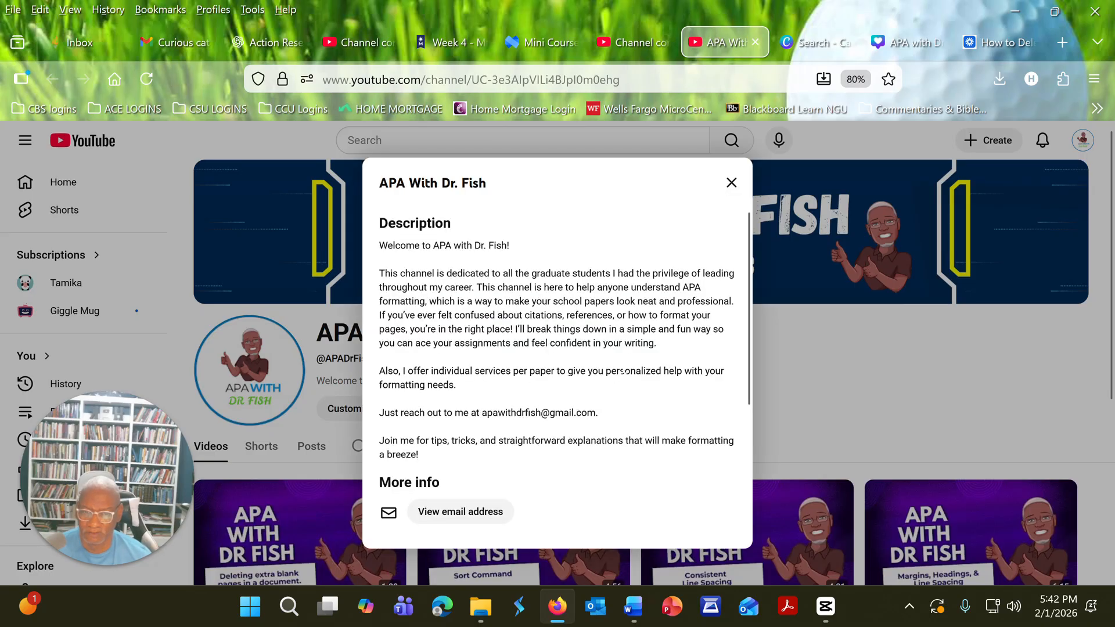
pyautogui.scroll(-3, 622, 371)
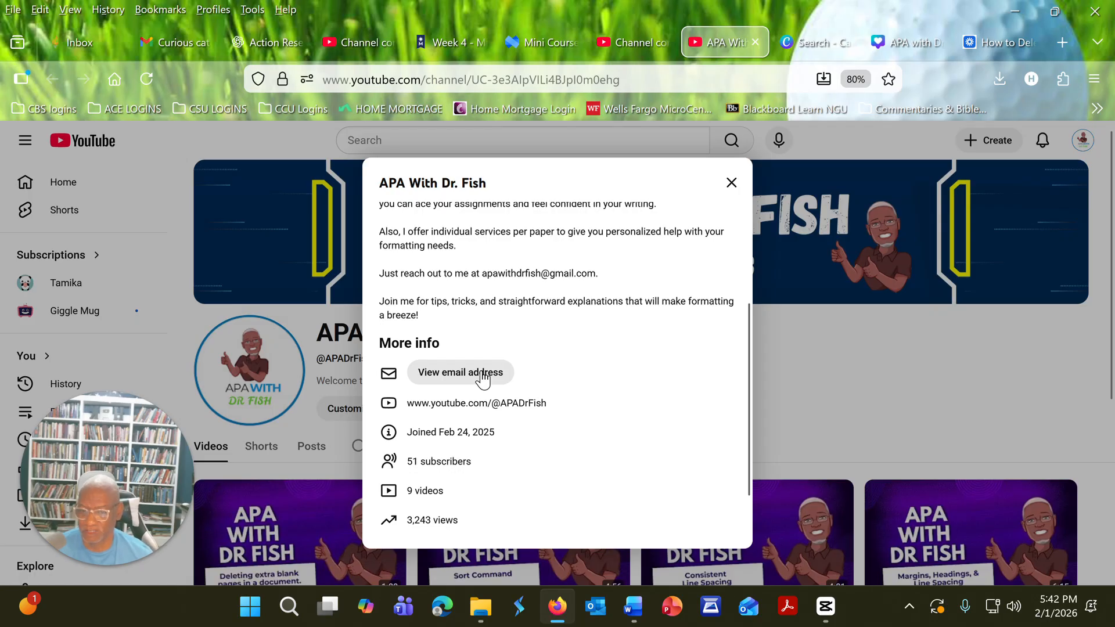
pyautogui.click(727, 182)
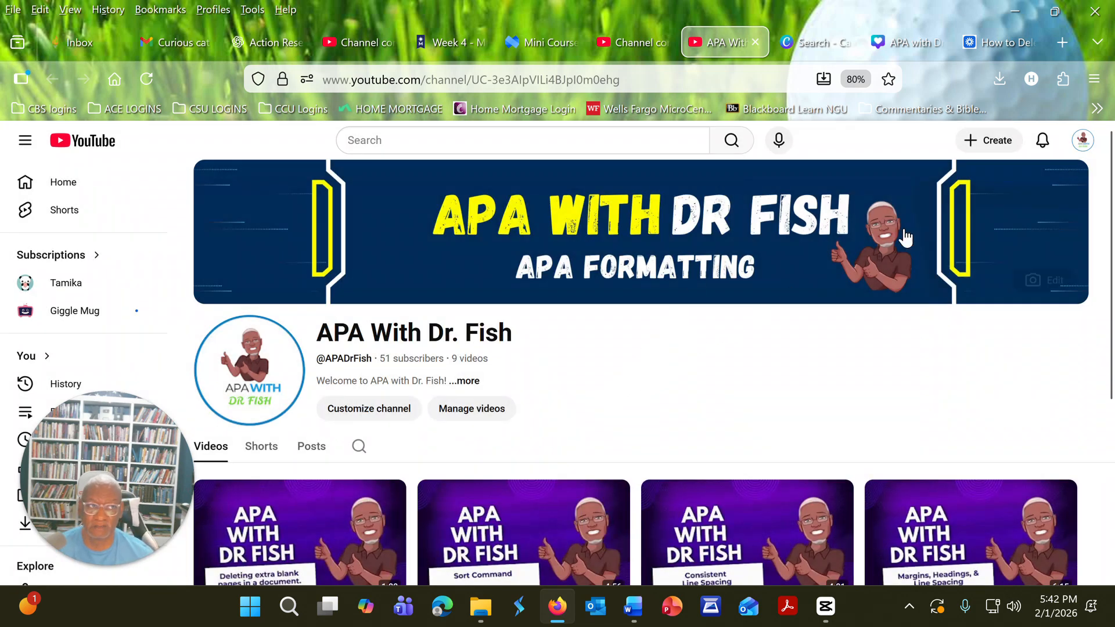
pyautogui.click(1008, 16)
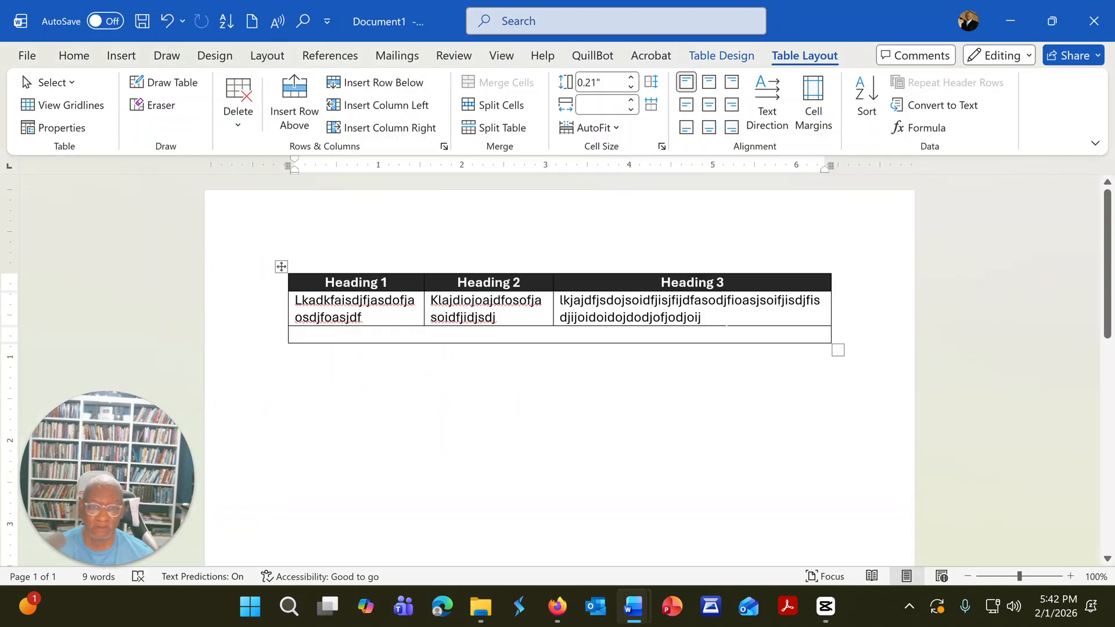